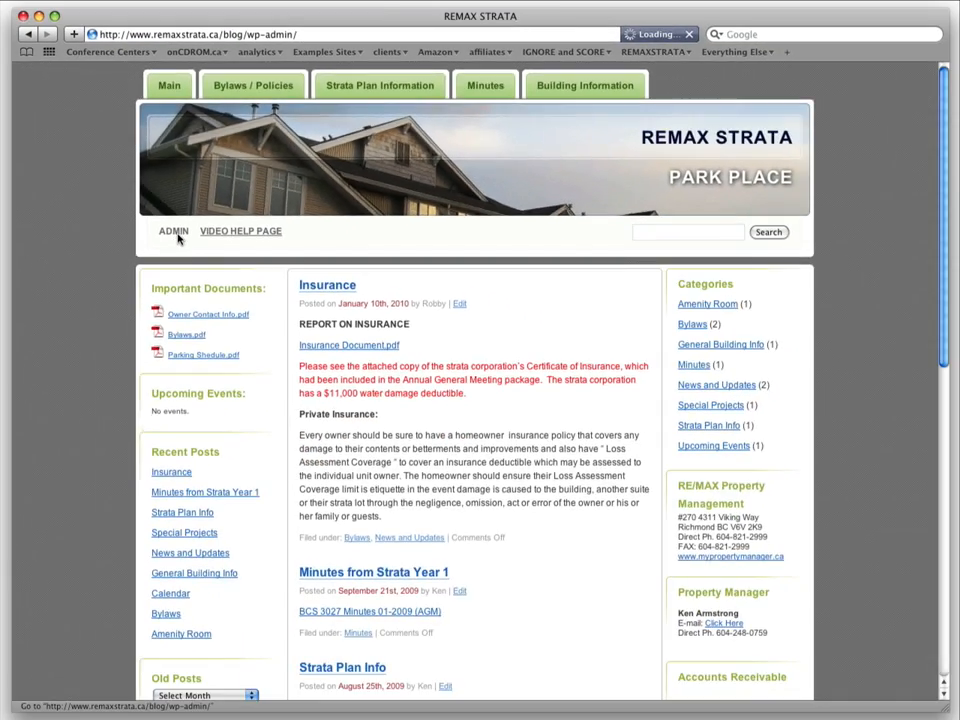
Open the REMAX STRATA site's WordPress admin Dashboard from the ADMIN link in the header.
{"action": "left_click", "coordinate": [104, 316]}
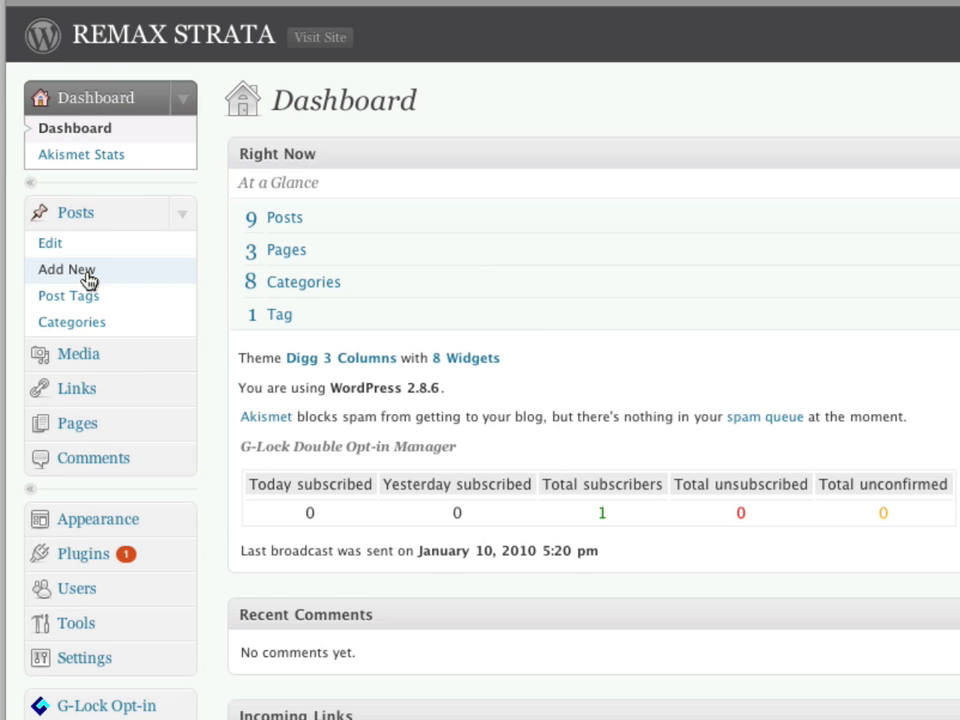
Create a post titled 'This is an image' with repeated 'This is a bunch of text.' lines and a blank gap.
{"action": "left_click", "coordinate": [86, 272]}
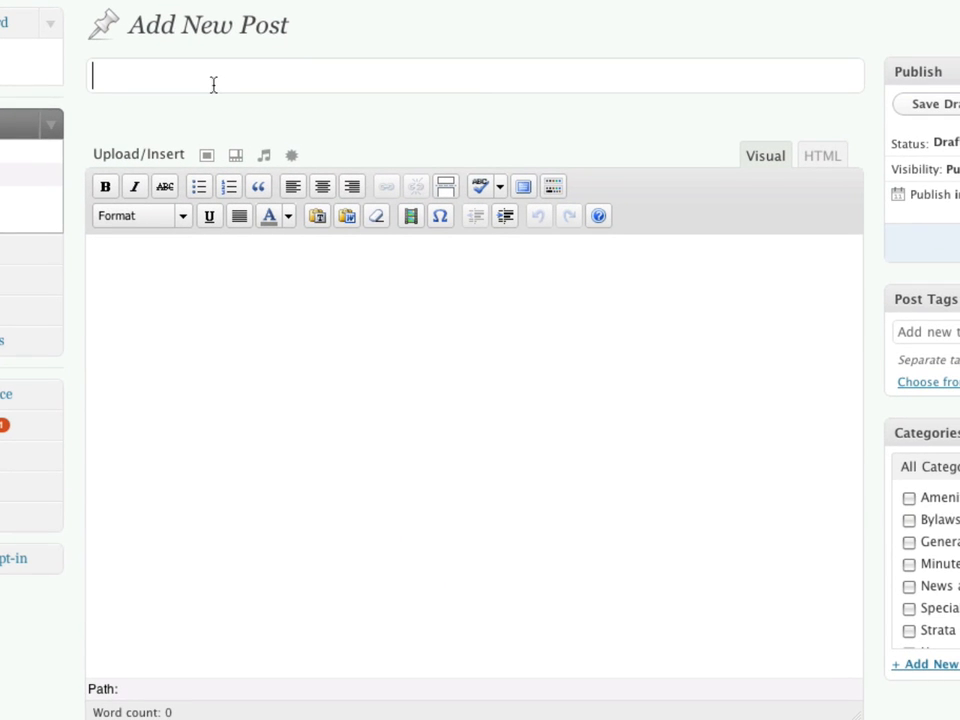
{"action": "type", "text": "This is an"}
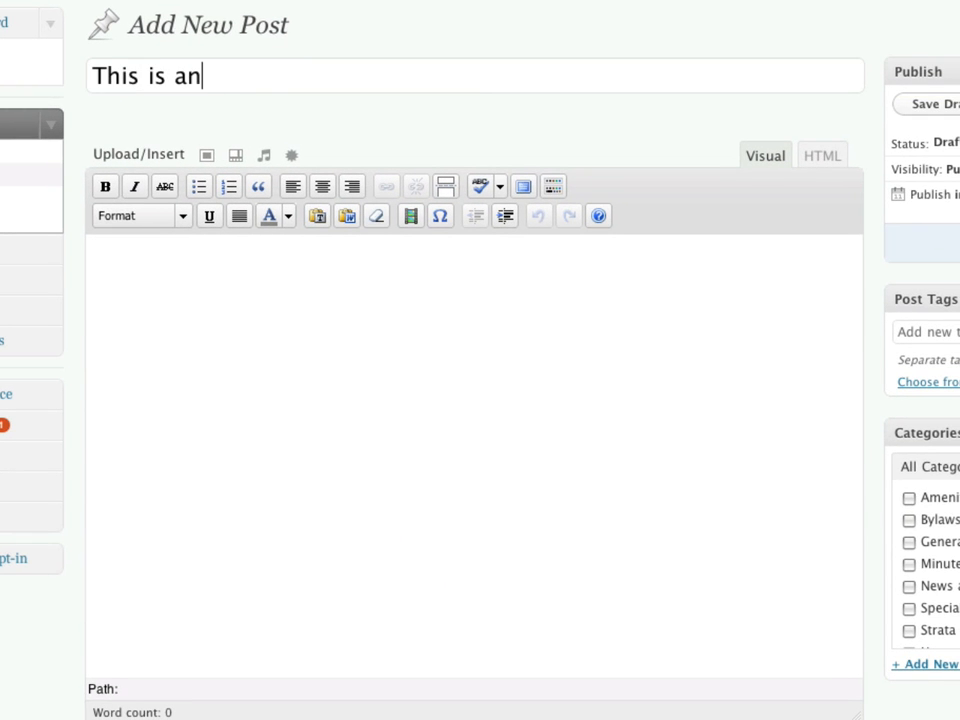
{"action": "type", "text": " image"}
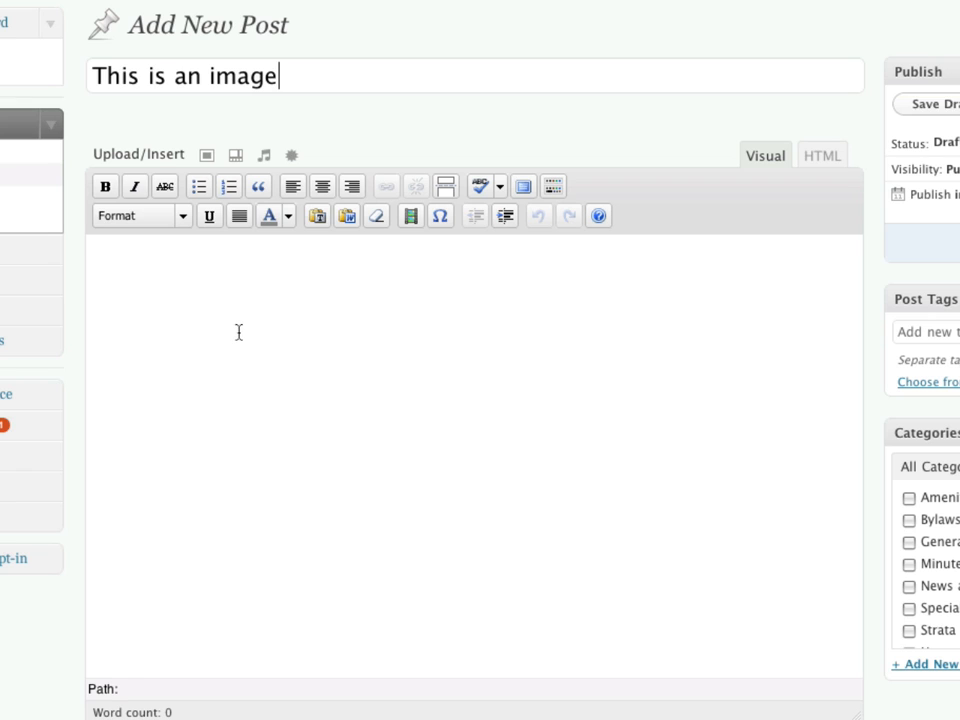
{"action": "left_click", "coordinate": [239, 332]}
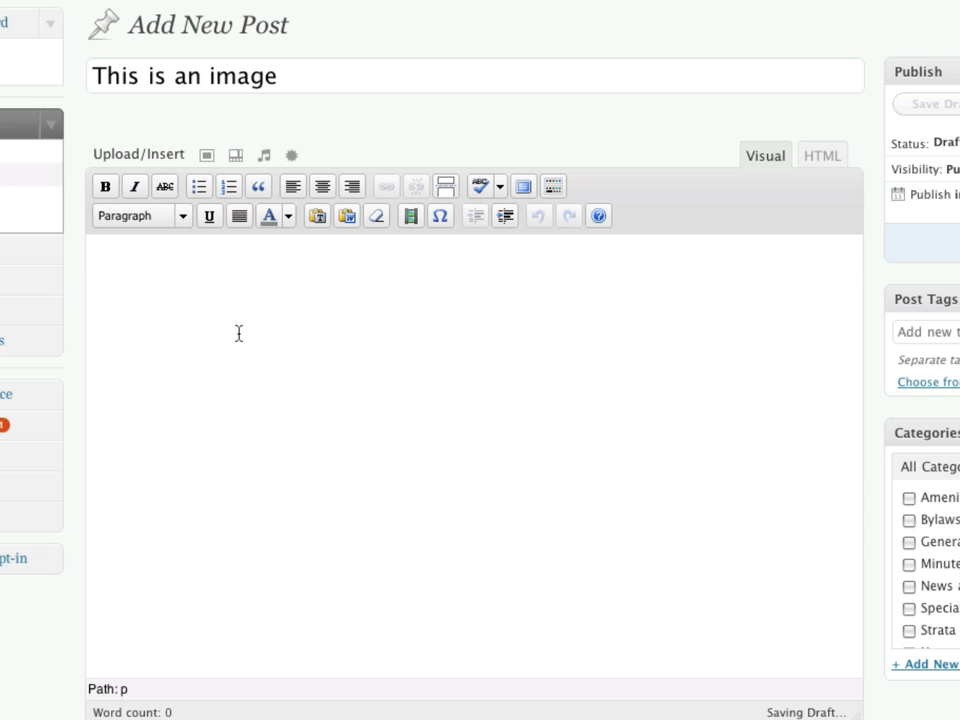
{"action": "type", "text": "This is a bunch of text."}
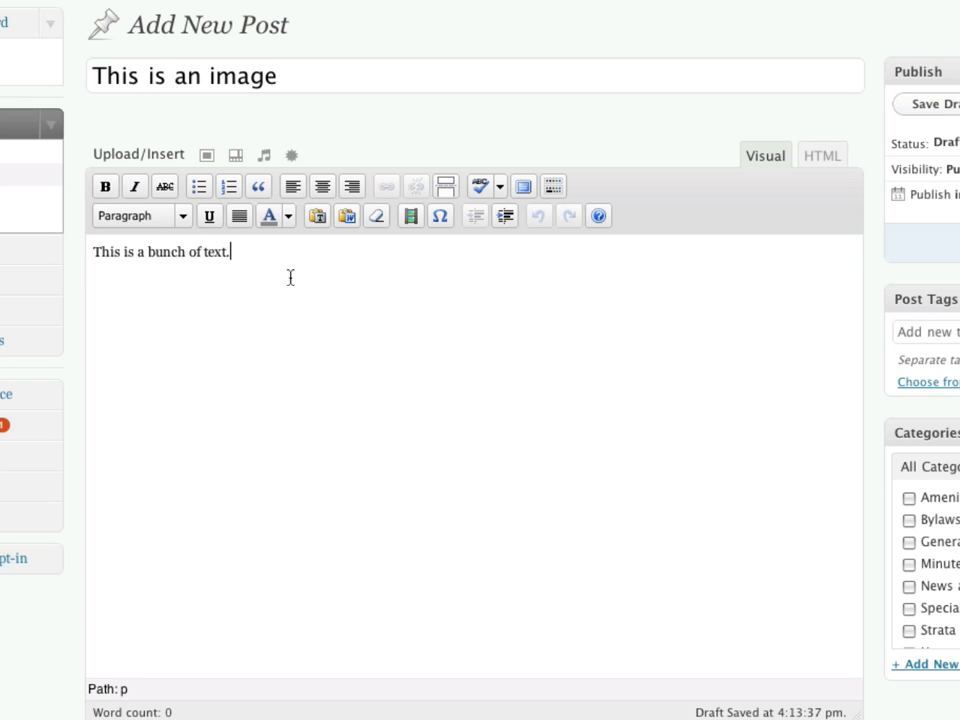
{"action": "left_click_drag", "start_coordinate": [232, 253], "coordinate": [86, 251]}
{"action": "key", "text": "ctrl+c"}
{"action": "key", "text": "Right"}
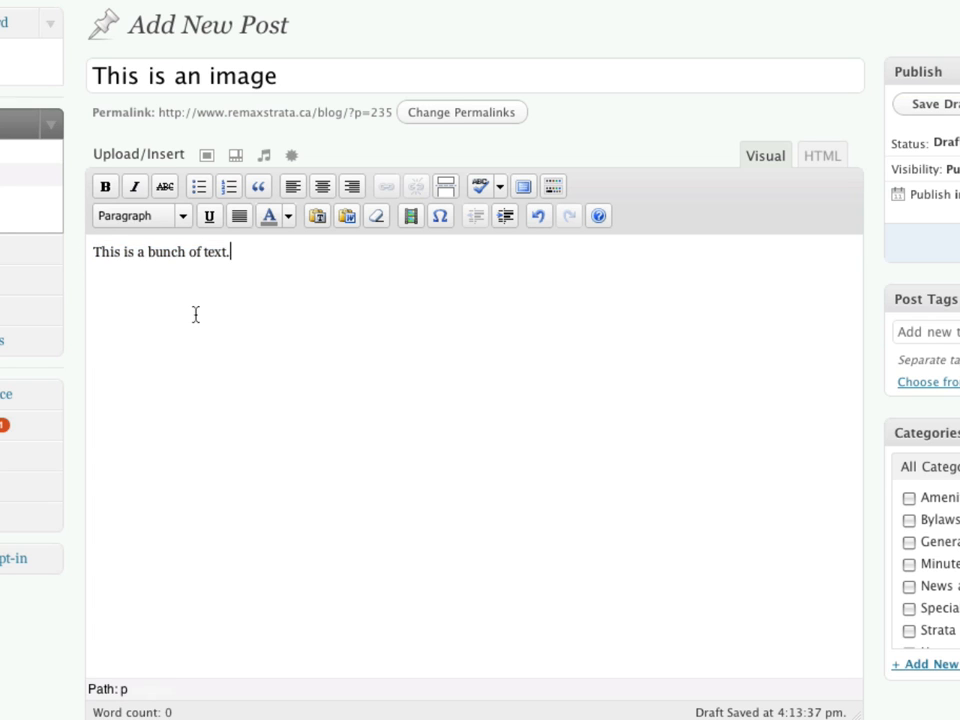
{"action": "key", "text": "ctrl+v"}
{"action": "key", "text": "ctrl+v"}
{"action": "key", "text": "ctrl+v"}
{"action": "key", "text": "ctrl+v"}
{"action": "key", "text": "ctrl+v"}
{"action": "key", "text": "ctrl+v"}
{"action": "key", "text": "ctrl+v"}
{"action": "key", "text": "Return"}
{"action": "key", "text": "Return"}
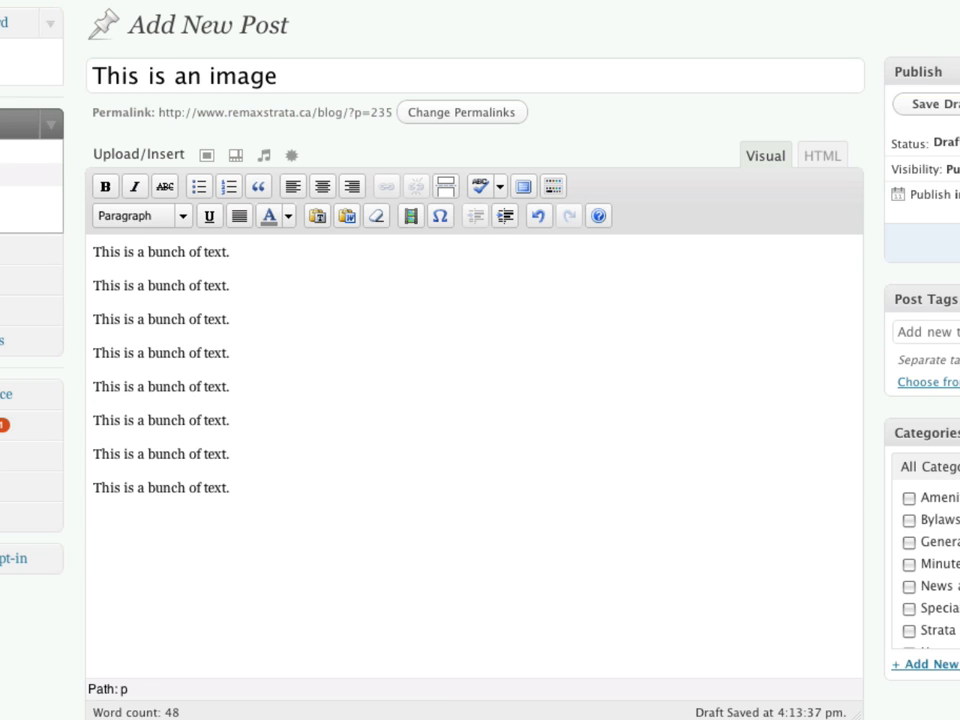
{"action": "key", "text": "Return"}
{"action": "key", "text": "Return"}
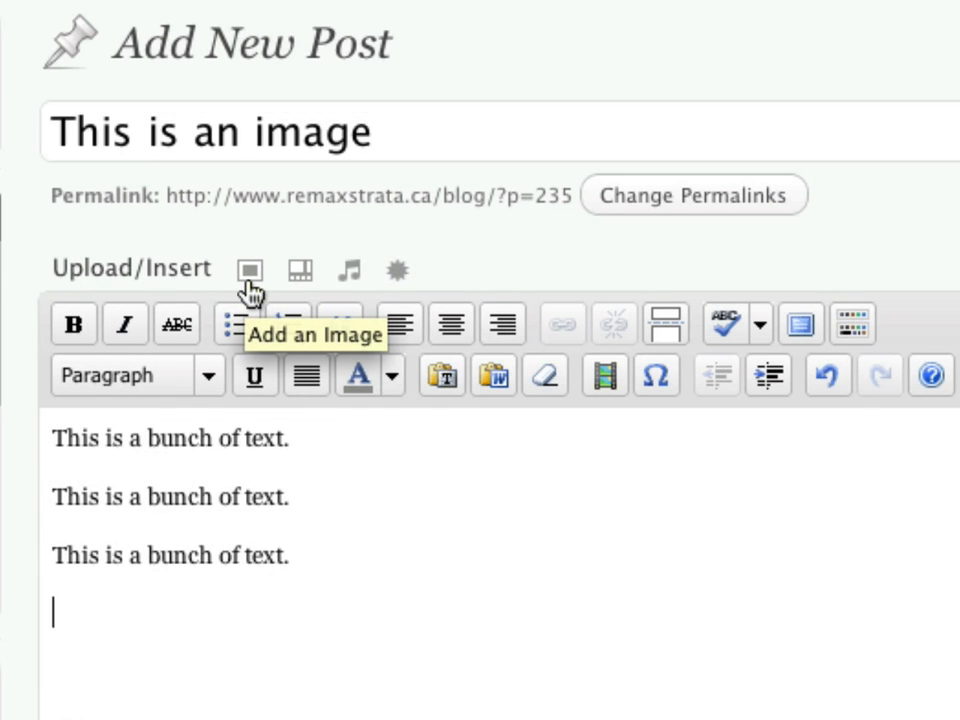
Open the Add an Image uploader's file picker to choose a file from the computer.
{"action": "left_click", "coordinate": [248, 283]}
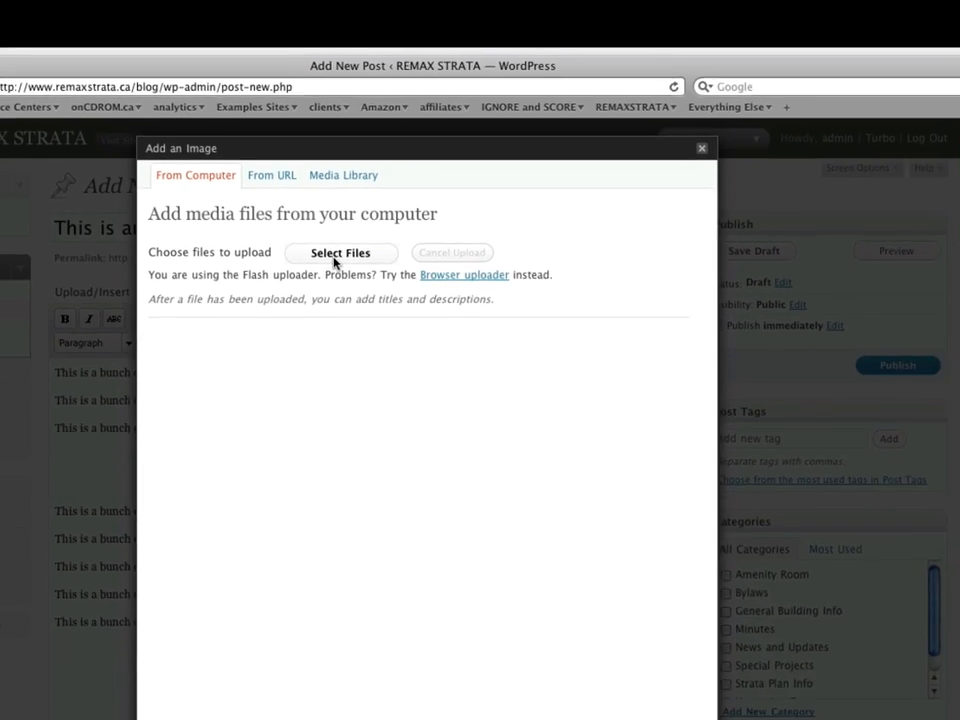
{"action": "left_click", "coordinate": [318, 250]}
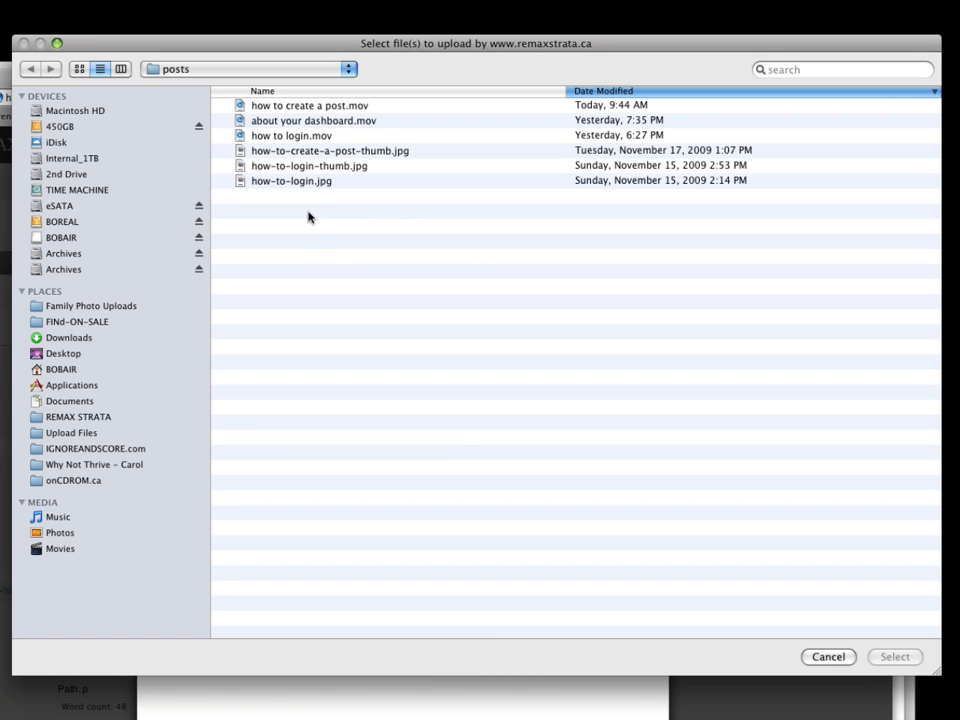
Upload Ken-Photo.jpg from the Desktop's Upload Files folder.
{"action": "left_click", "coordinate": [56, 355]}
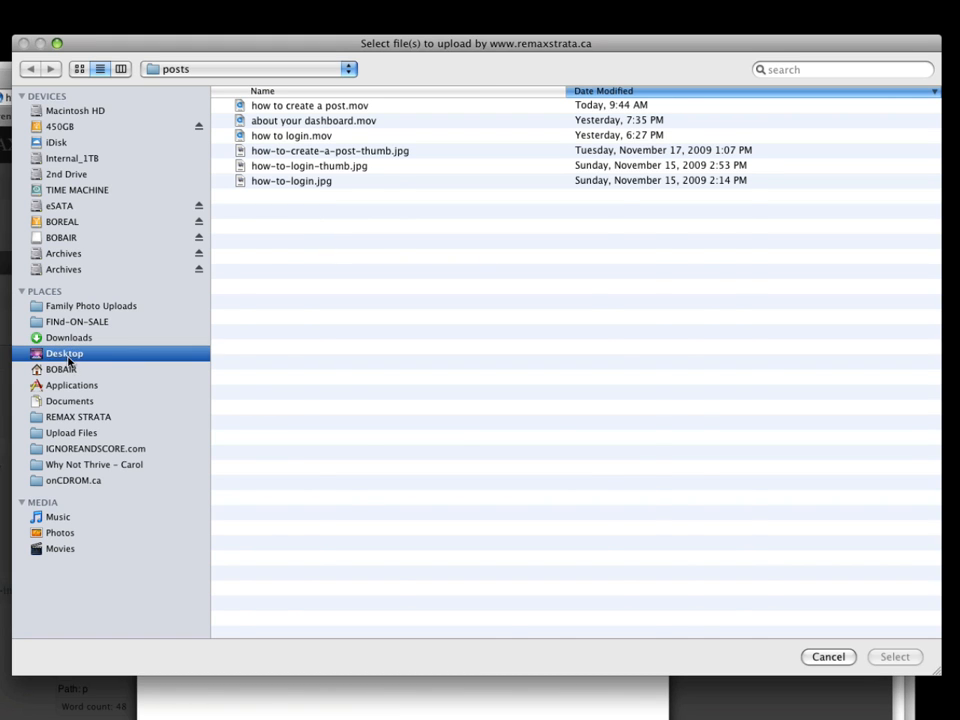
{"action": "double_click", "coordinate": [290, 105]}
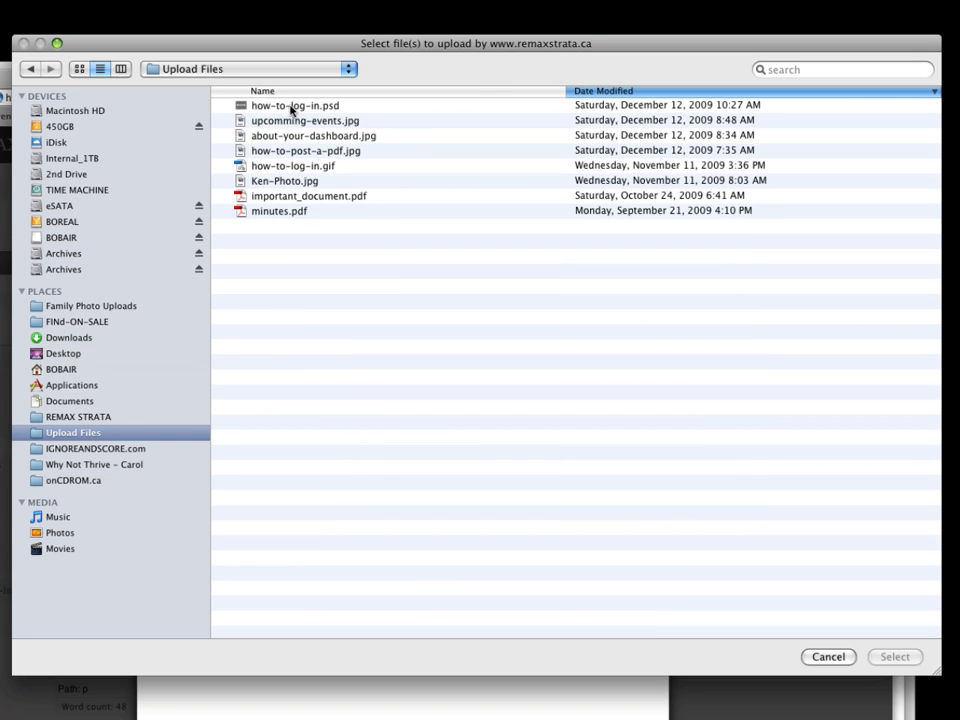
{"action": "left_click", "coordinate": [279, 182]}
{"action": "left_click", "coordinate": [928, 657]}
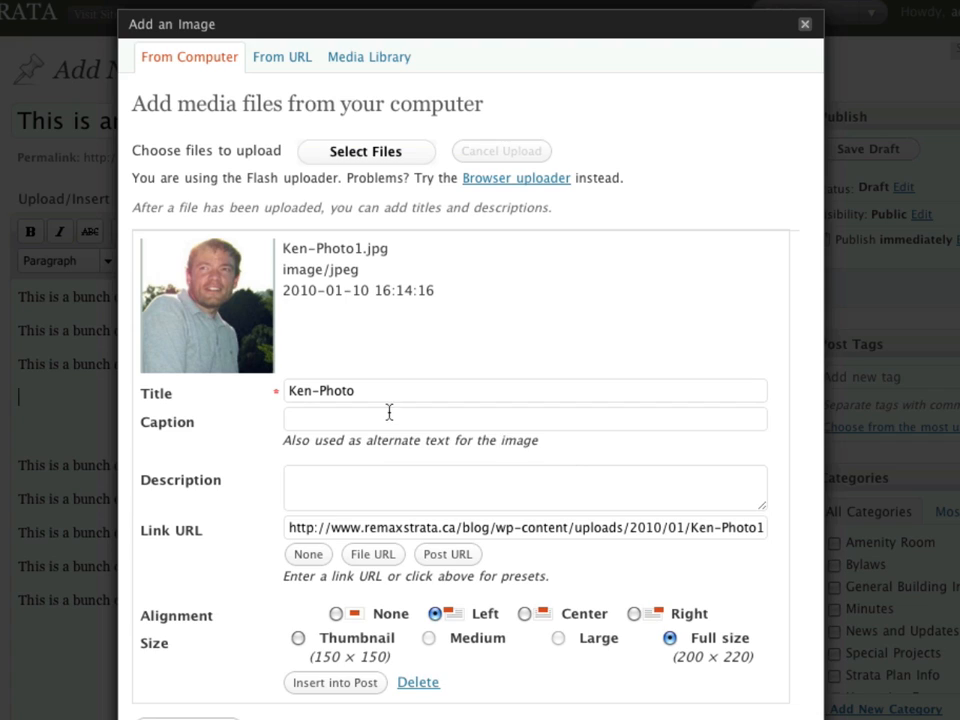
Retitle the photo with the pictured person's name and caption it 'This is a caption'.
{"action": "left_click", "coordinate": [170, 393]}
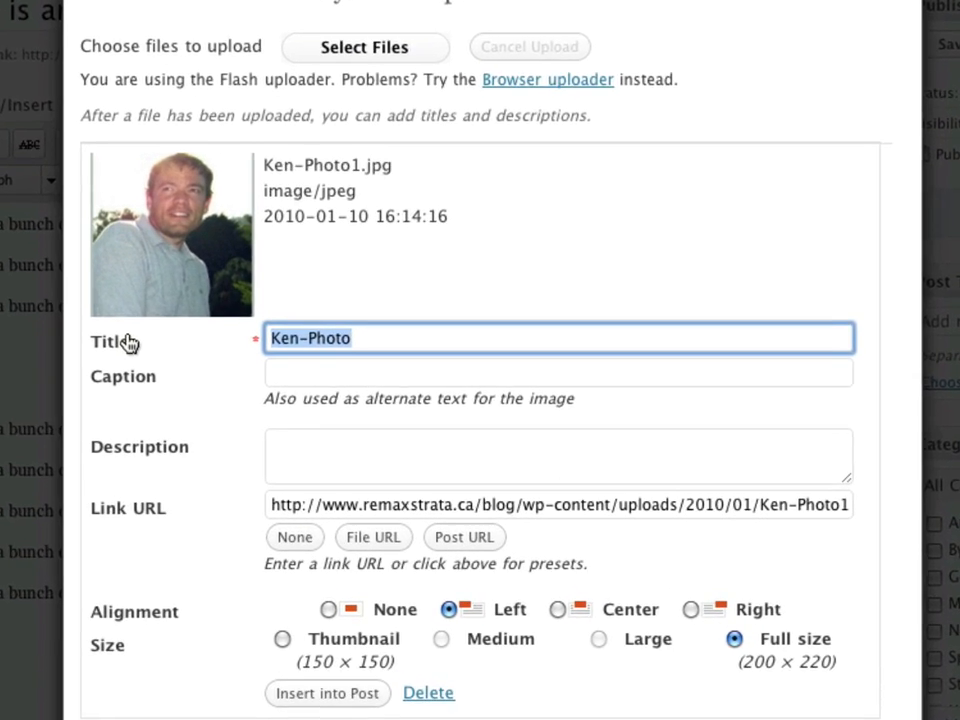
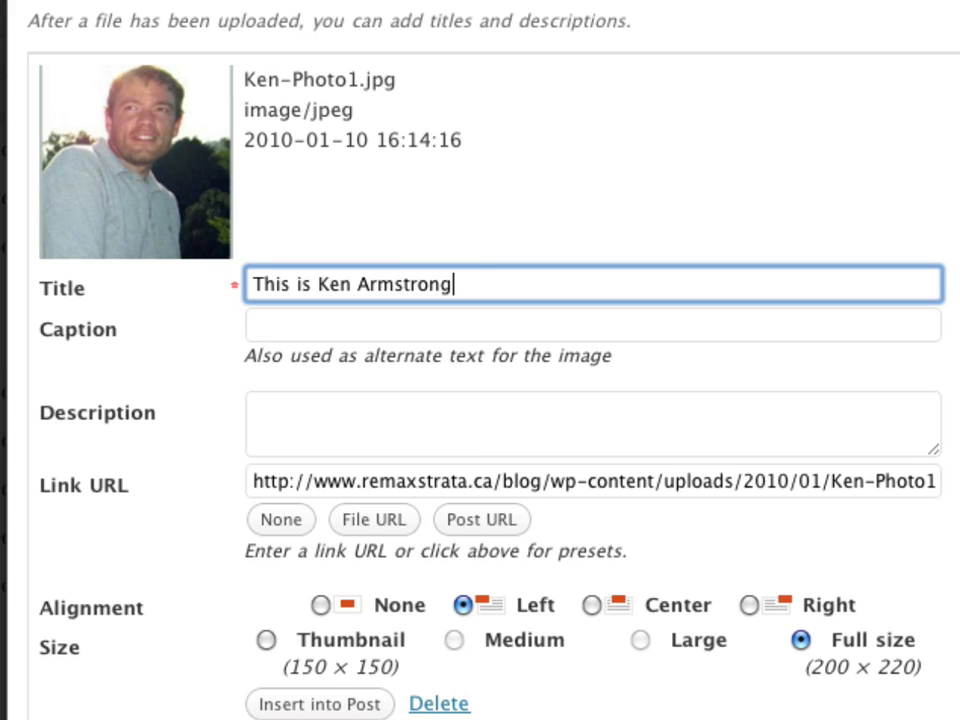
{"action": "left_click", "coordinate": [393, 326]}
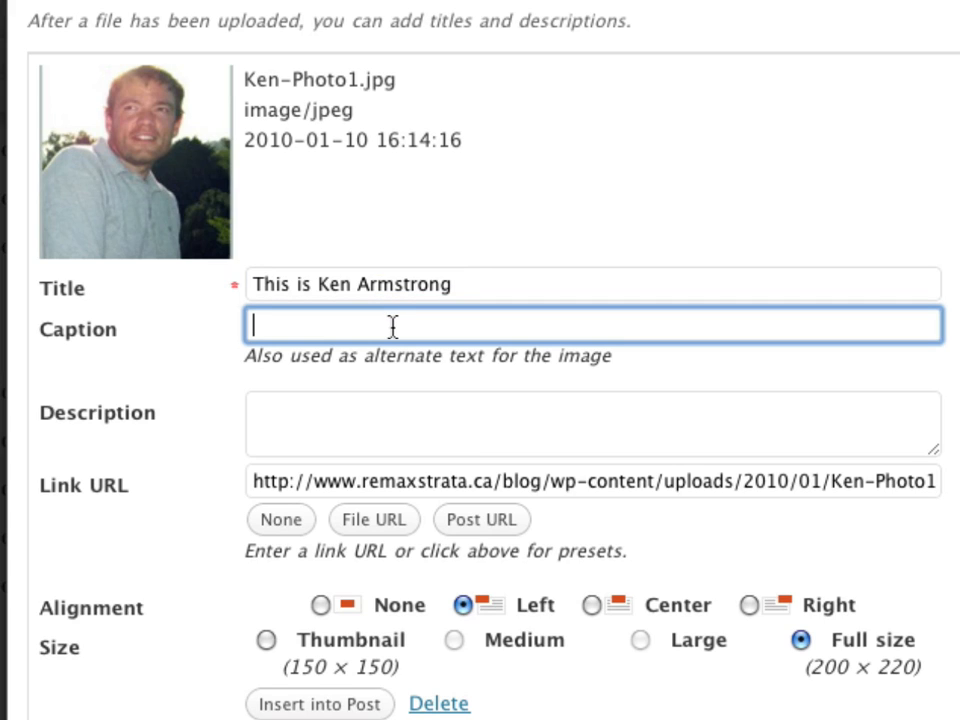
{"action": "type", "text": "This is a ca"}
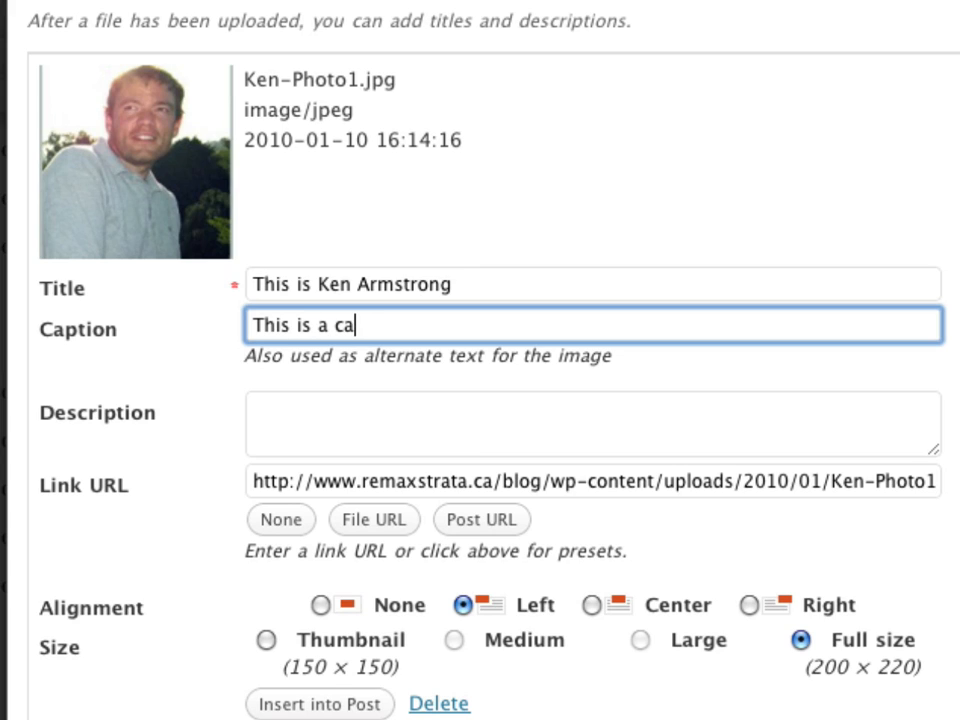
{"action": "type", "text": "ption"}
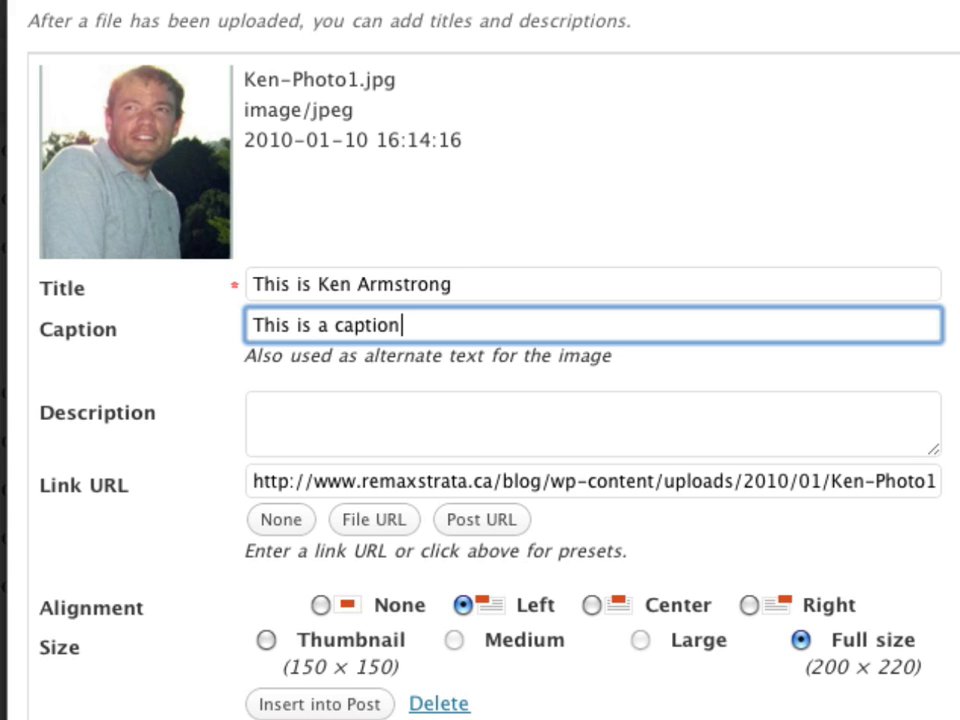
{"action": "left_click", "coordinate": [412, 449]}
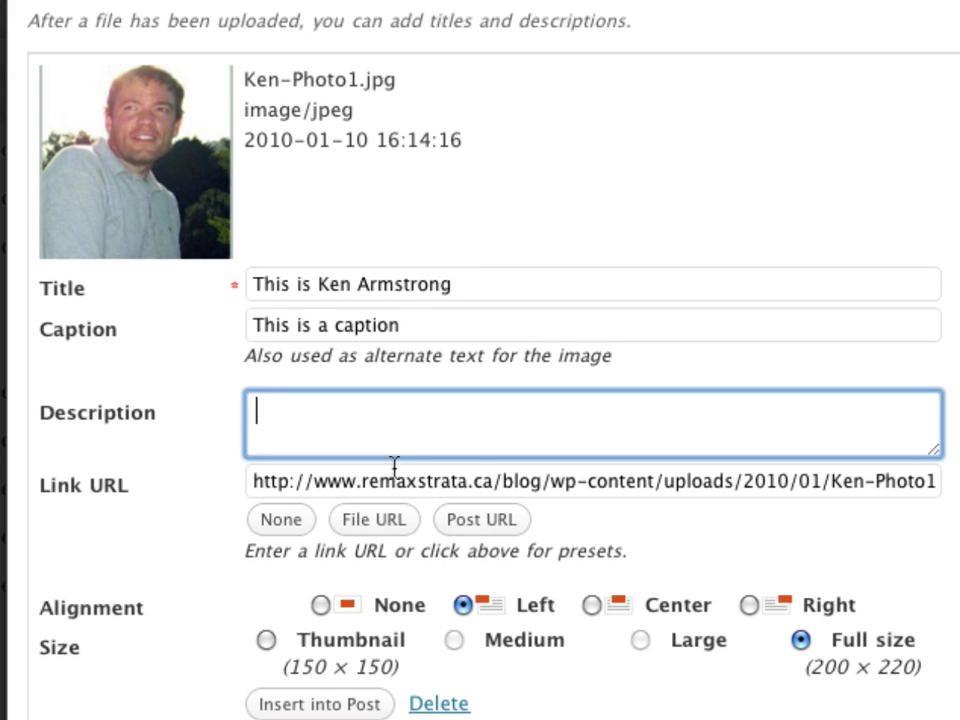
{"action": "left_click", "coordinate": [285, 483]}
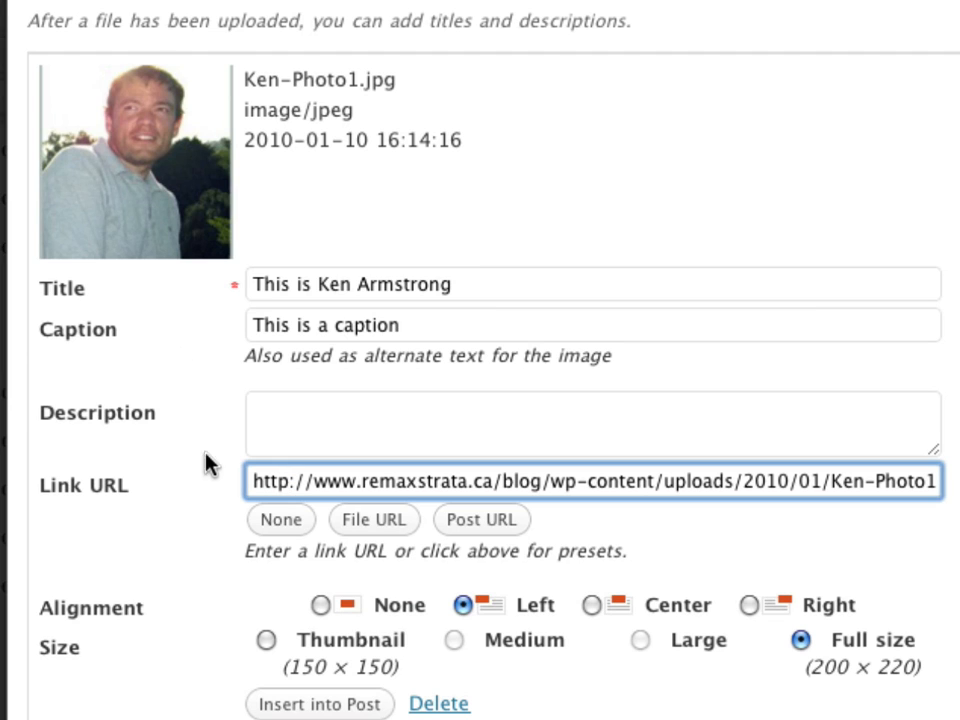
Clear the photo's Link URL with None and keep it at Full size.
{"action": "left_click", "coordinate": [288, 522]}
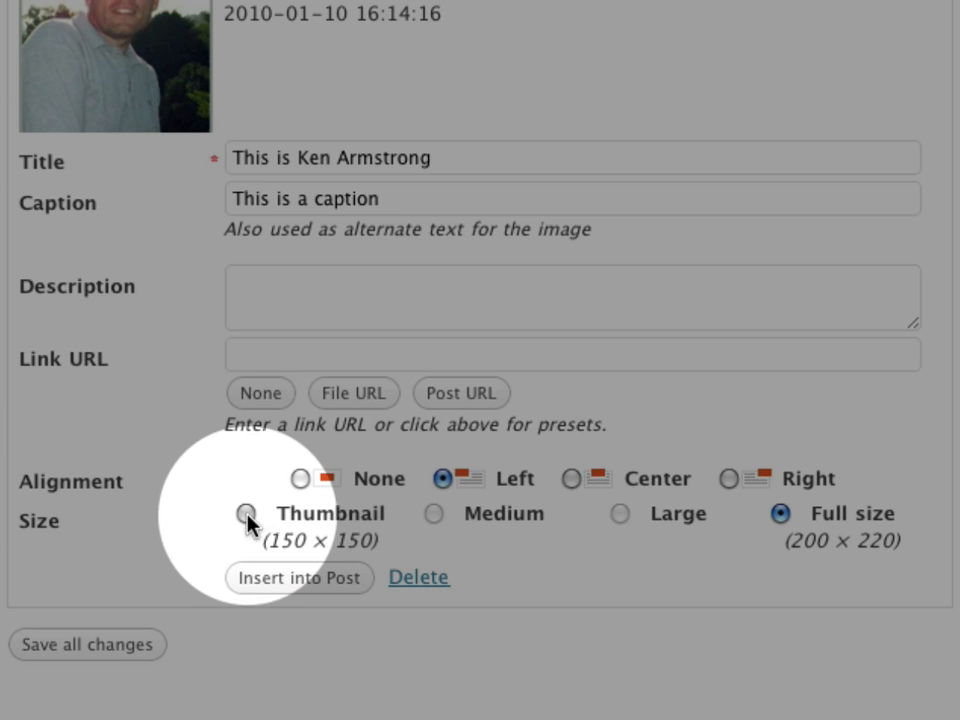
{"action": "left_click", "coordinate": [246, 515]}
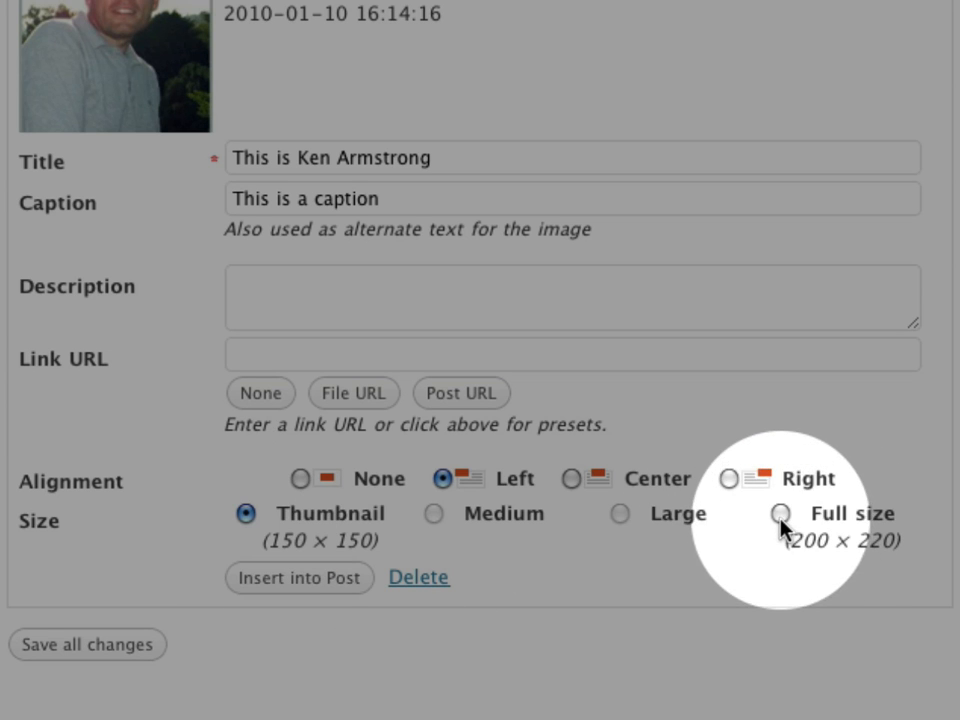
{"action": "left_click", "coordinate": [780, 515]}
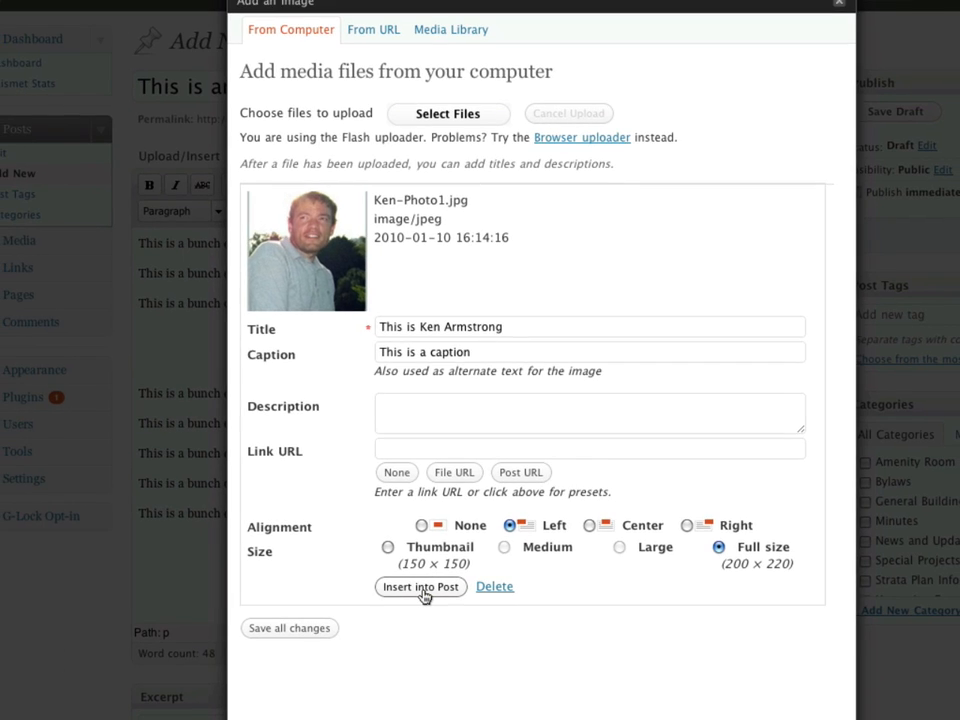
Insert the captioned photo into the post's gap and preview the post.
{"action": "left_click", "coordinate": [421, 587]}
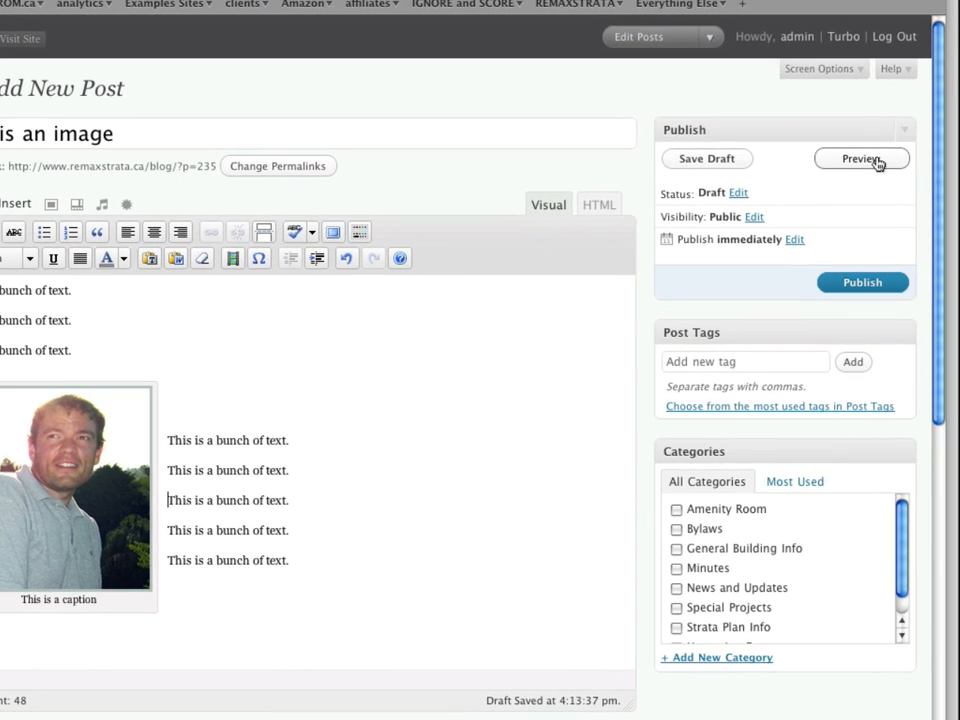
{"action": "left_click", "coordinate": [876, 161]}
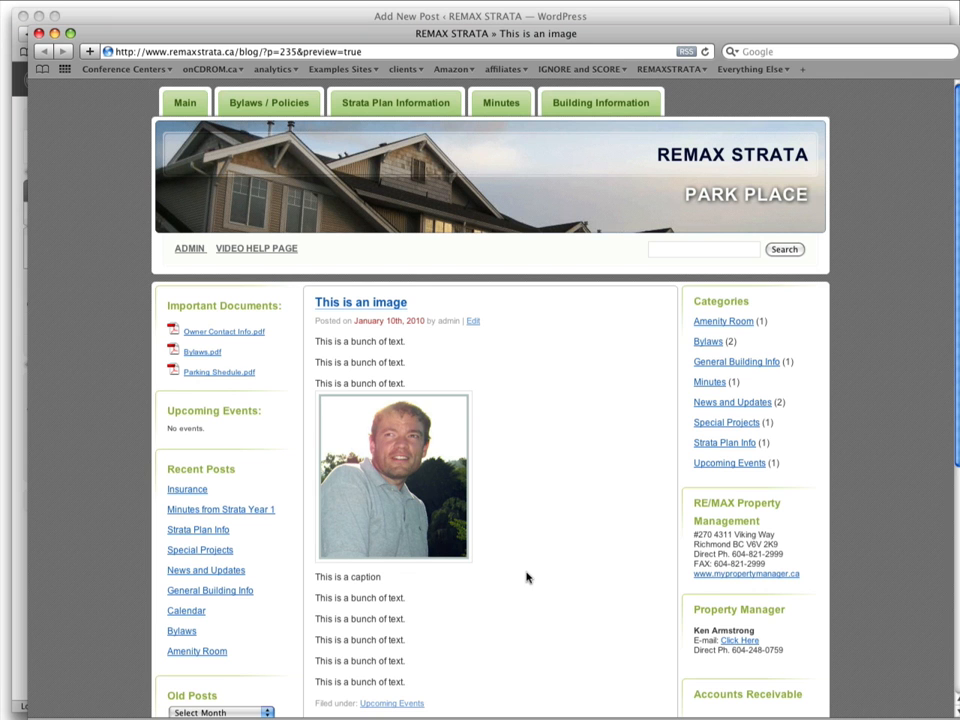
Look over the post preview with its text and captioned photo, then close it.
{"action": "scroll", "coordinate": [527, 577], "scroll_direction": "down", "scroll_amount": 3}
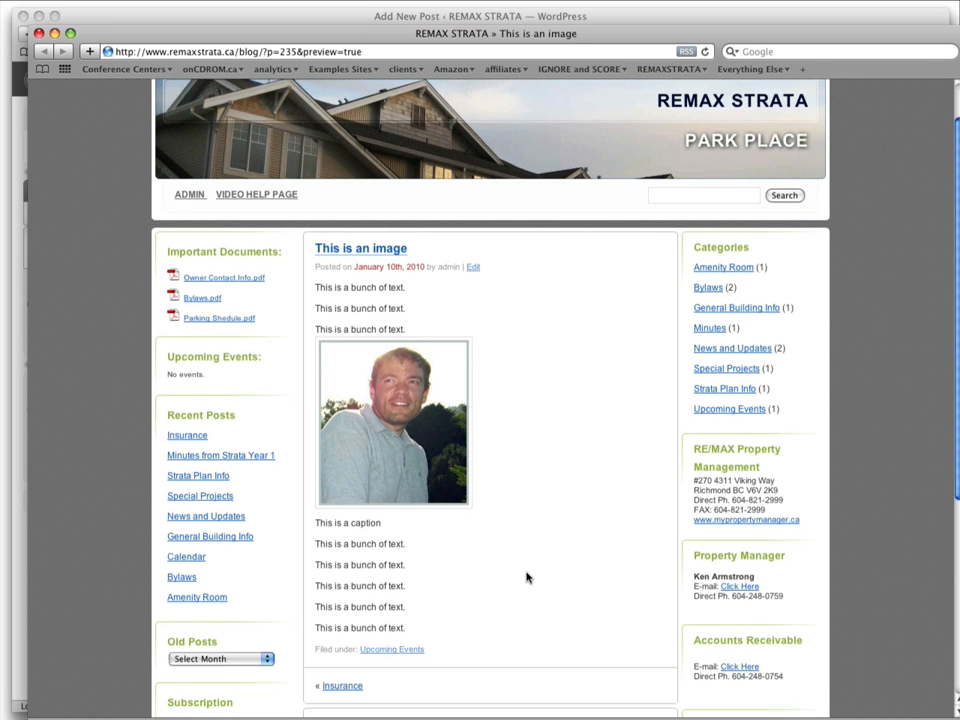
{"action": "scroll", "coordinate": [527, 577], "scroll_direction": "up", "scroll_amount": 3}
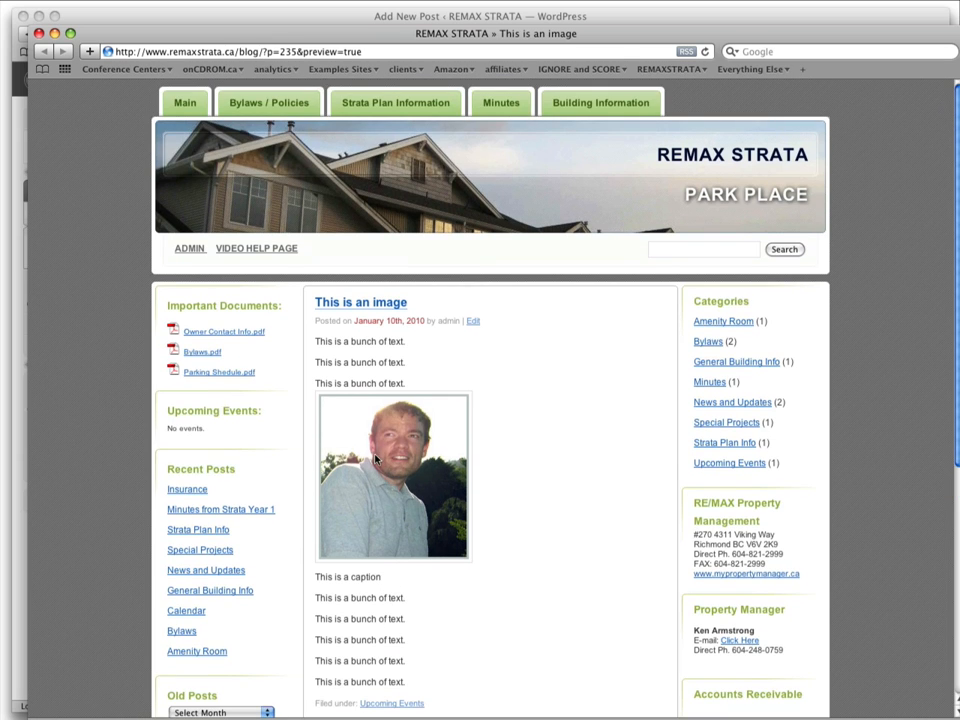
{"action": "left_click", "coordinate": [38, 33]}
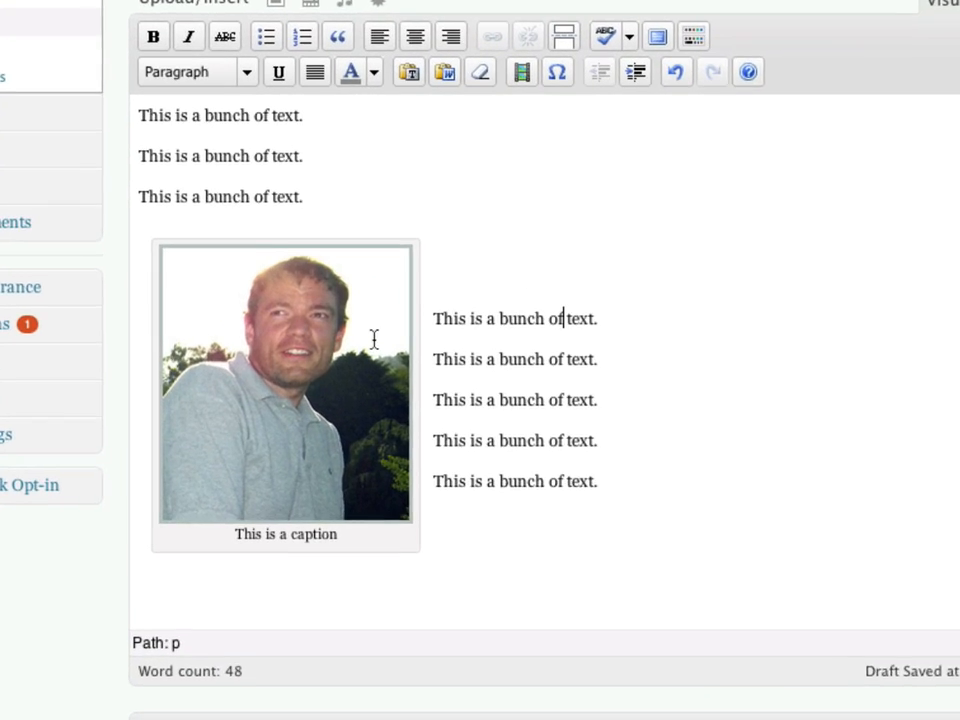
Select the photo in the post and open its Edit Image settings.
{"action": "left_click", "coordinate": [293, 414]}
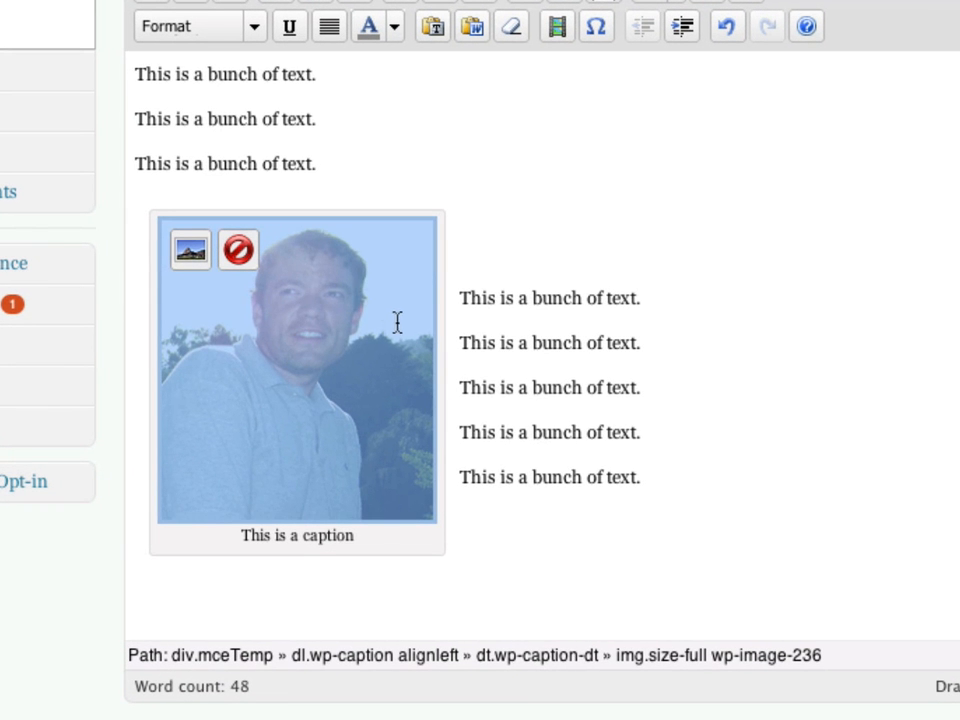
{"action": "left_click", "coordinate": [540, 305]}
{"action": "left_click", "coordinate": [321, 328]}
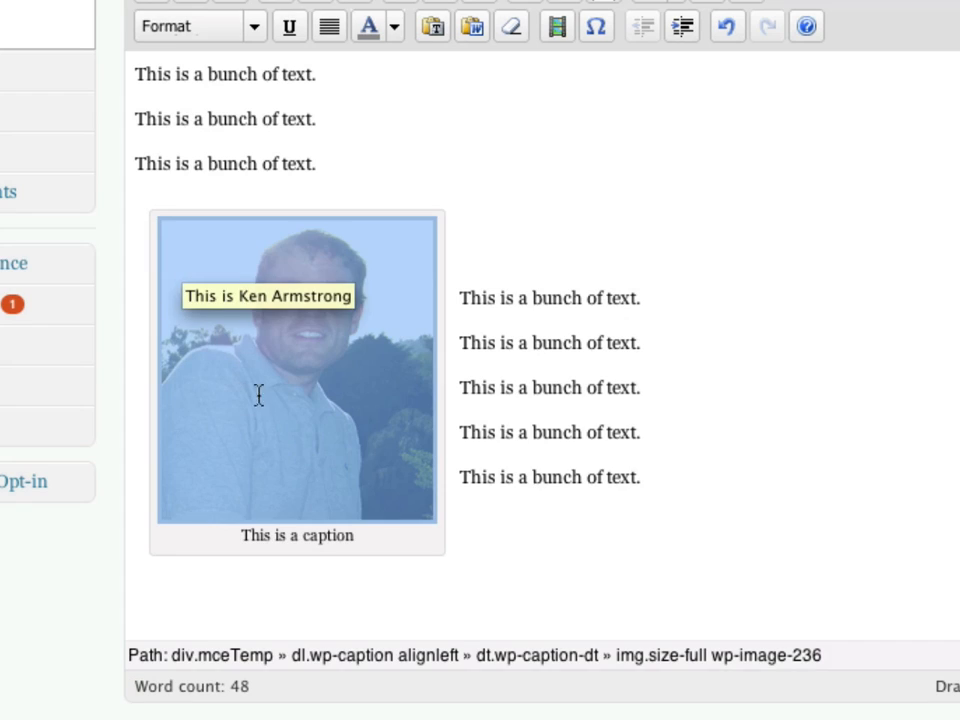
{"action": "left_click", "coordinate": [564, 242]}
{"action": "left_click", "coordinate": [334, 286]}
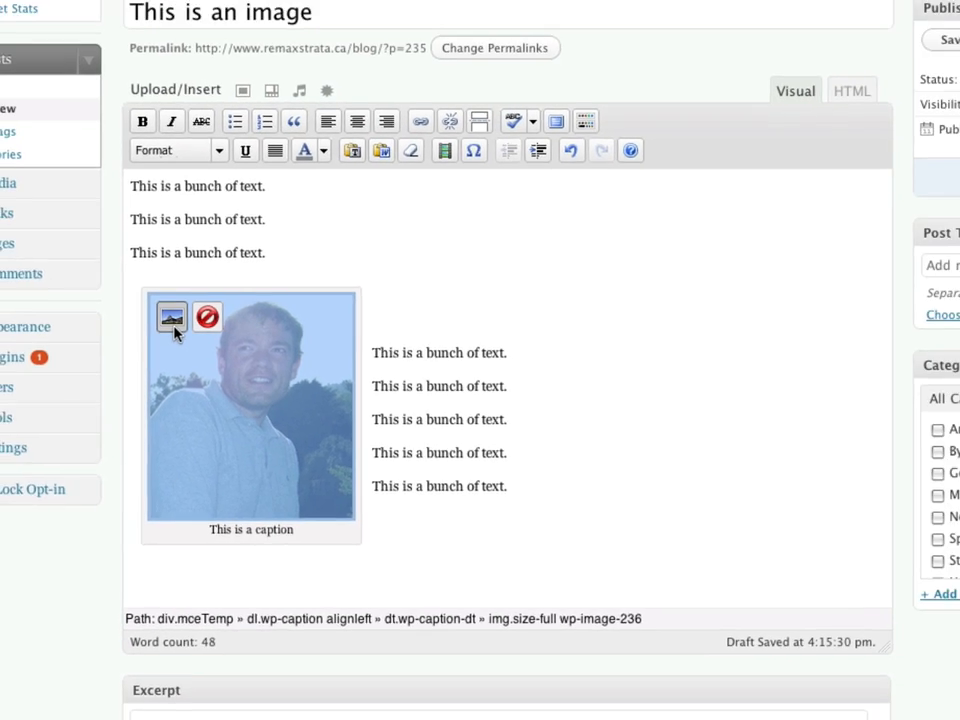
{"action": "left_click", "coordinate": [181, 290]}
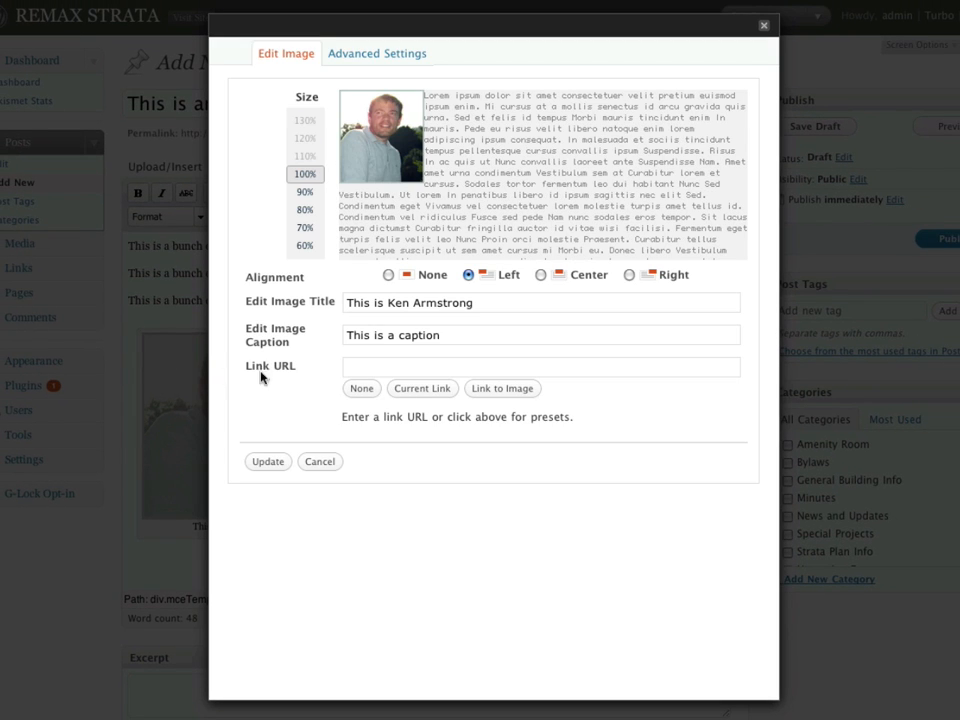
Reduce the photo's size to 60% and apply it with Update.
{"action": "left_click_drag", "start_coordinate": [498, 307], "coordinate": [295, 306]}
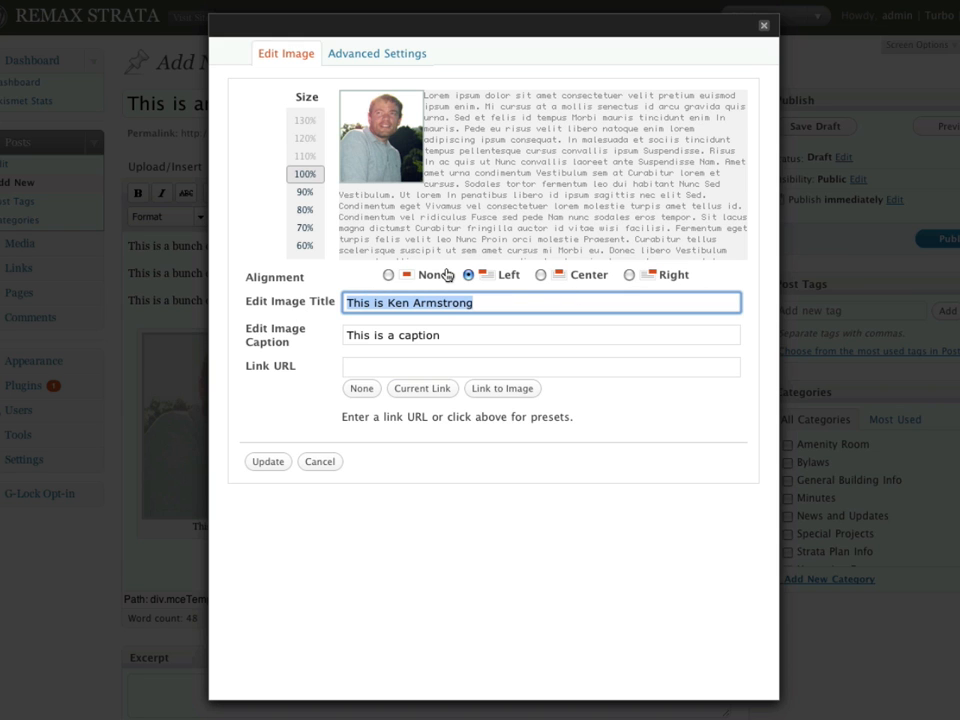
{"action": "left_click", "coordinate": [308, 193]}
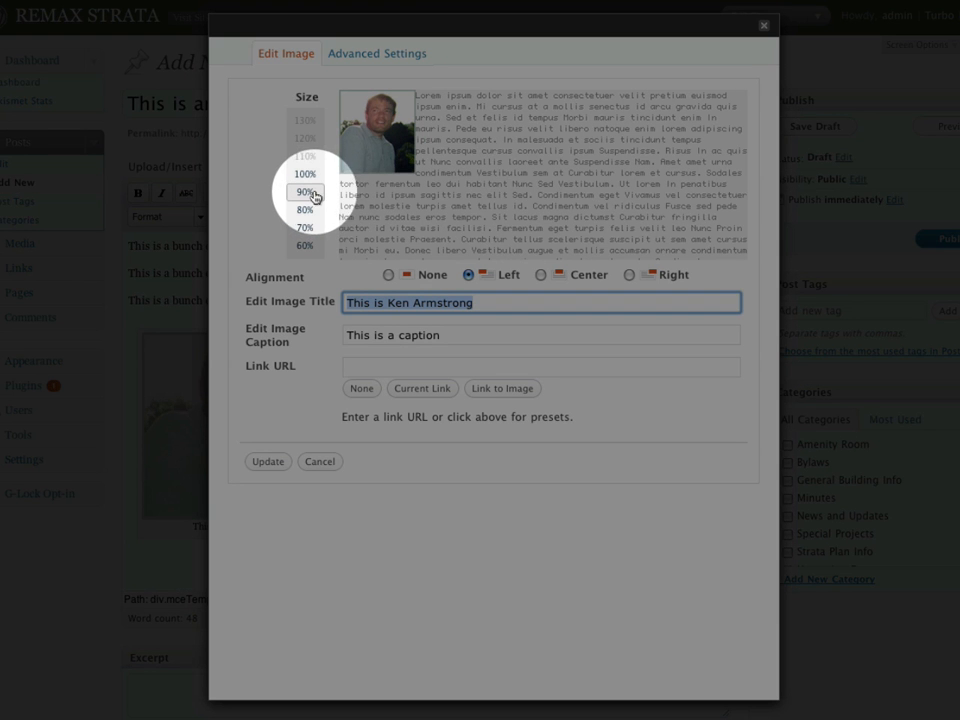
{"action": "left_click", "coordinate": [308, 211]}
{"action": "left_click", "coordinate": [308, 229]}
{"action": "left_click", "coordinate": [308, 250]}
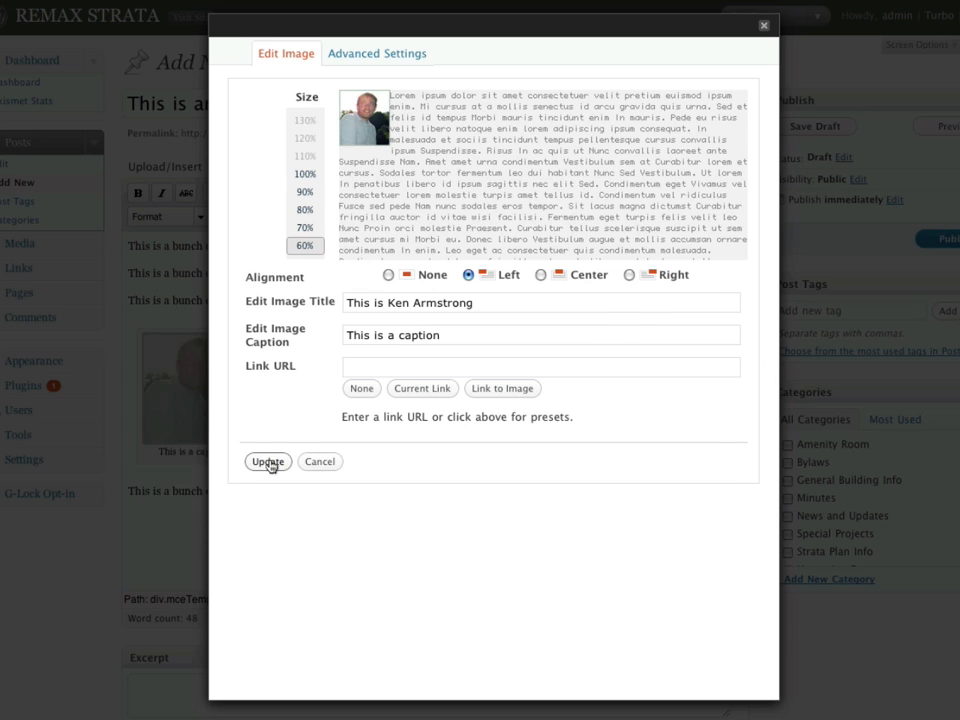
{"action": "left_click", "coordinate": [268, 462]}
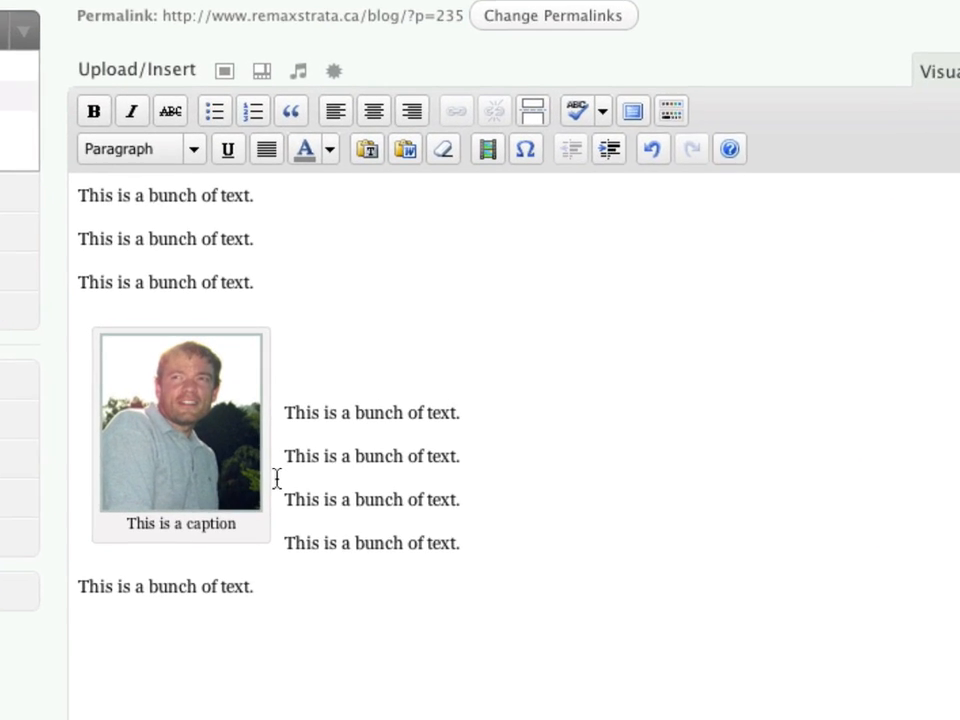
Delete the photo and the five lines below it, keeping the first three lines, then open Add Media.
{"action": "left_click", "coordinate": [164, 397]}
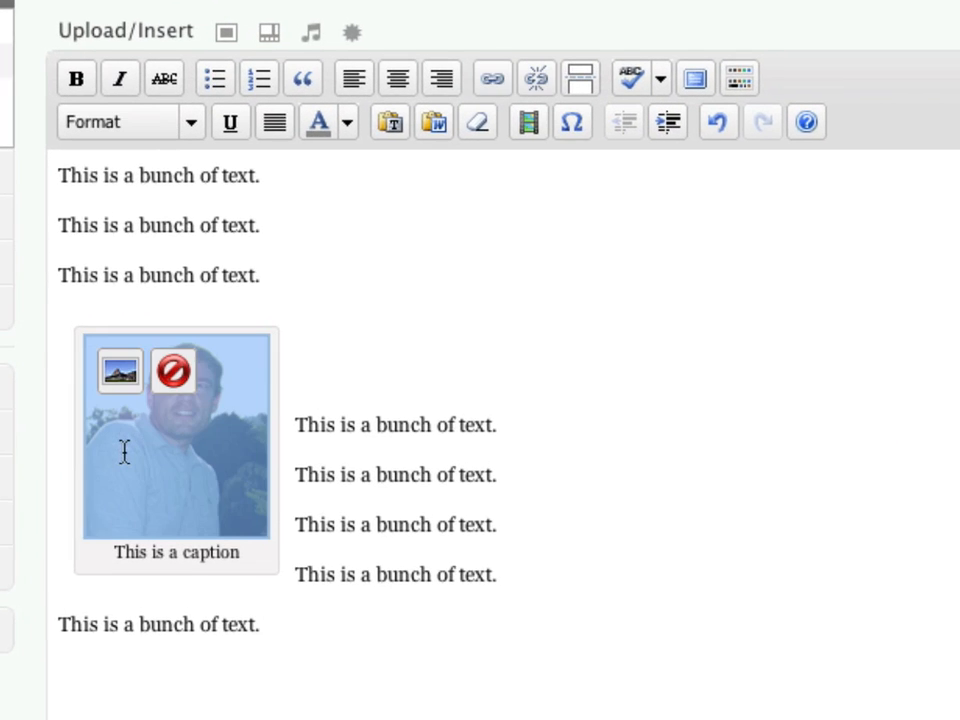
{"action": "left_click", "coordinate": [173, 371]}
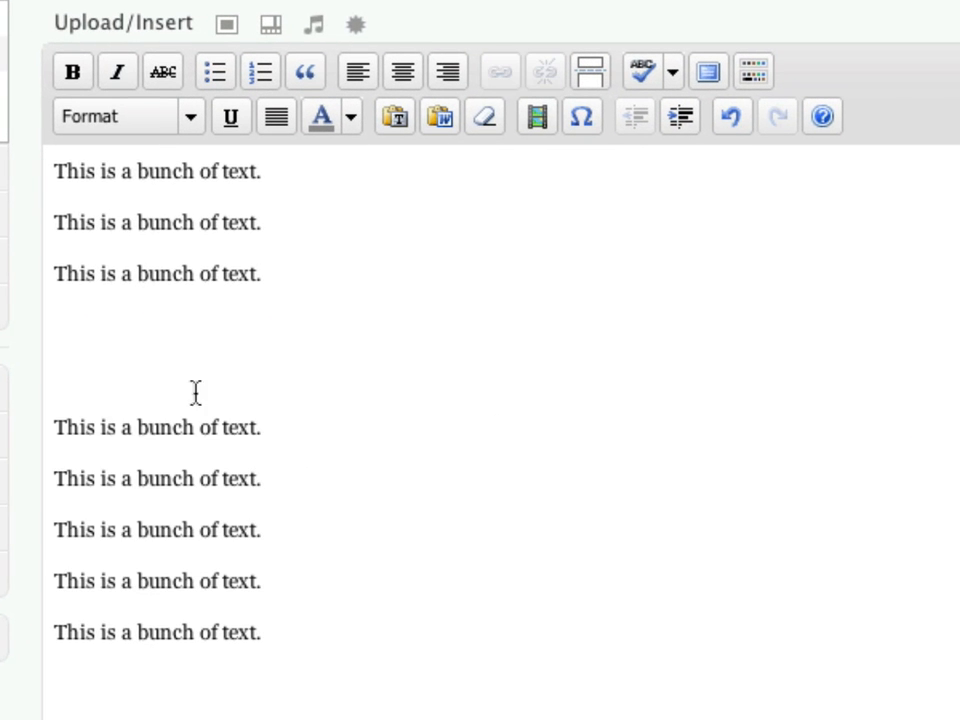
{"action": "left_click_drag", "start_coordinate": [302, 656], "coordinate": [79, 360]}
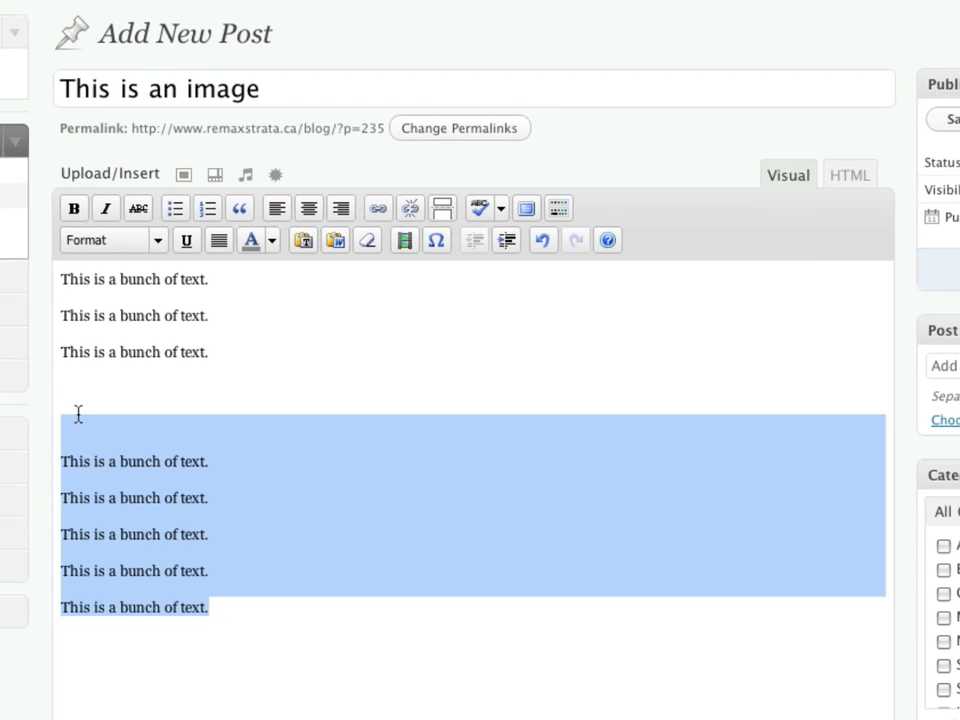
{"action": "key", "text": "BackSpace"}
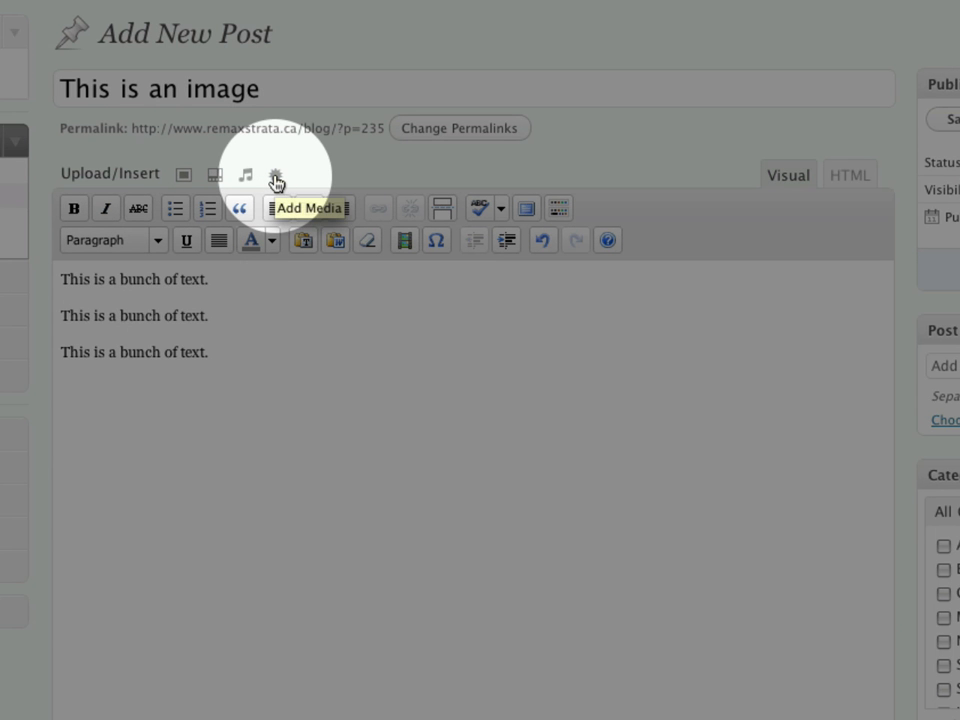
{"action": "left_click", "coordinate": [276, 182]}
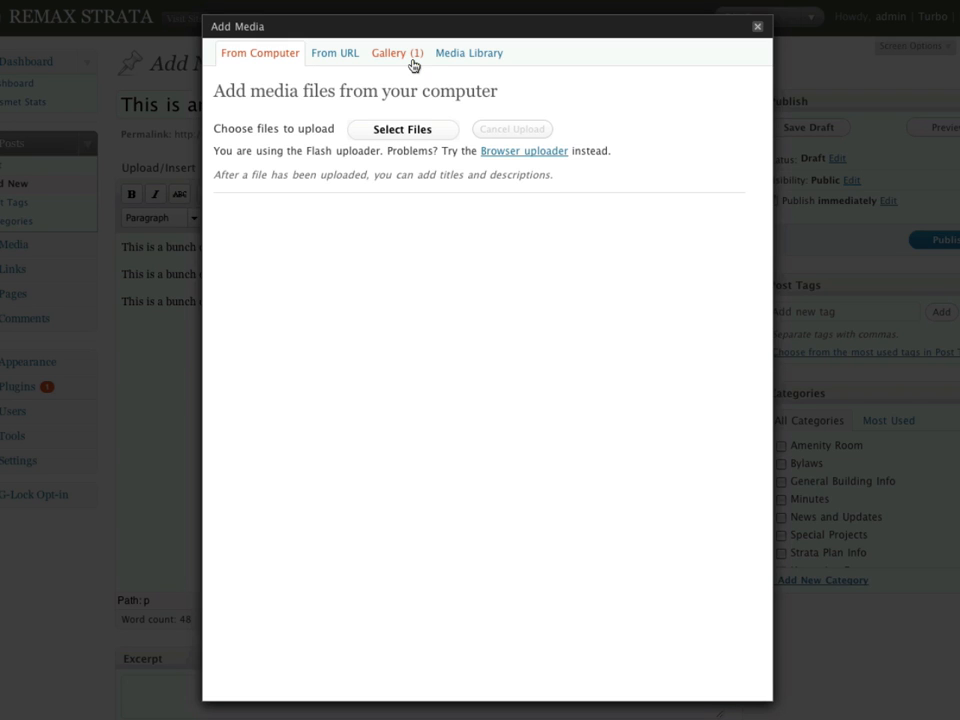
Insert the attached photo from the Gallery with its title and caption, linked to its File URL.
{"action": "left_click", "coordinate": [413, 62]}
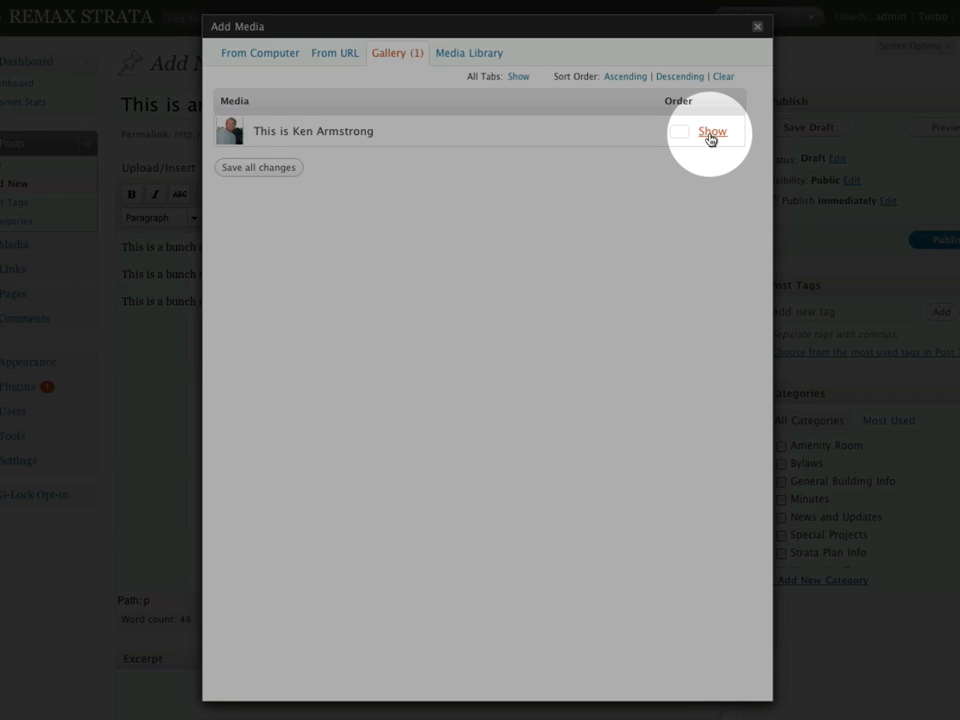
{"action": "left_click", "coordinate": [710, 133]}
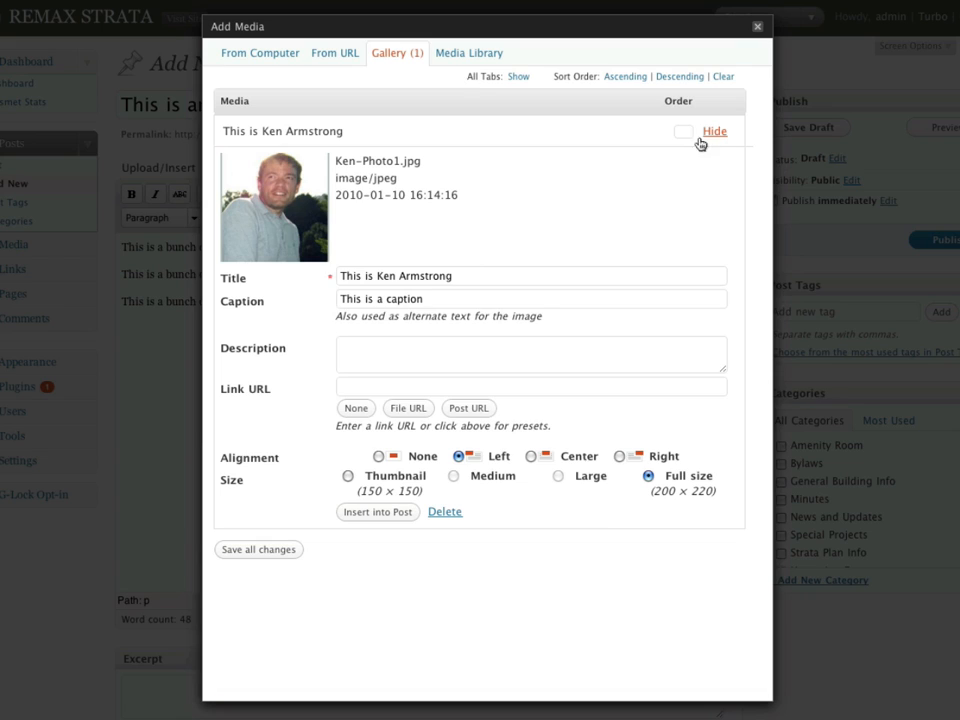
{"action": "triple_click", "coordinate": [473, 280]}
{"action": "triple_click", "coordinate": [410, 302]}
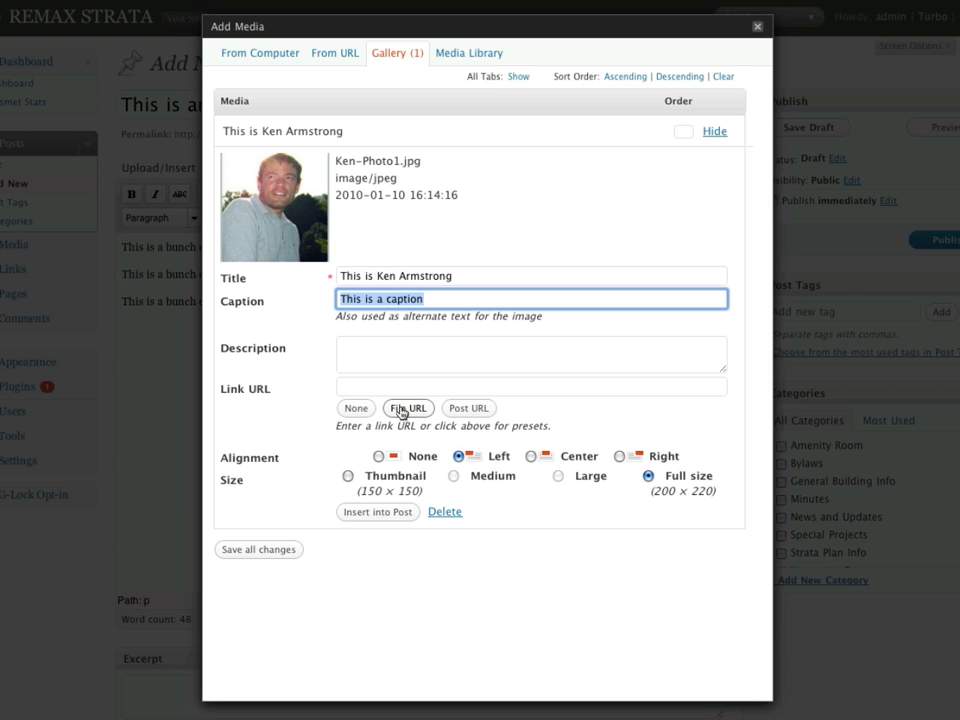
{"action": "left_click", "coordinate": [403, 410]}
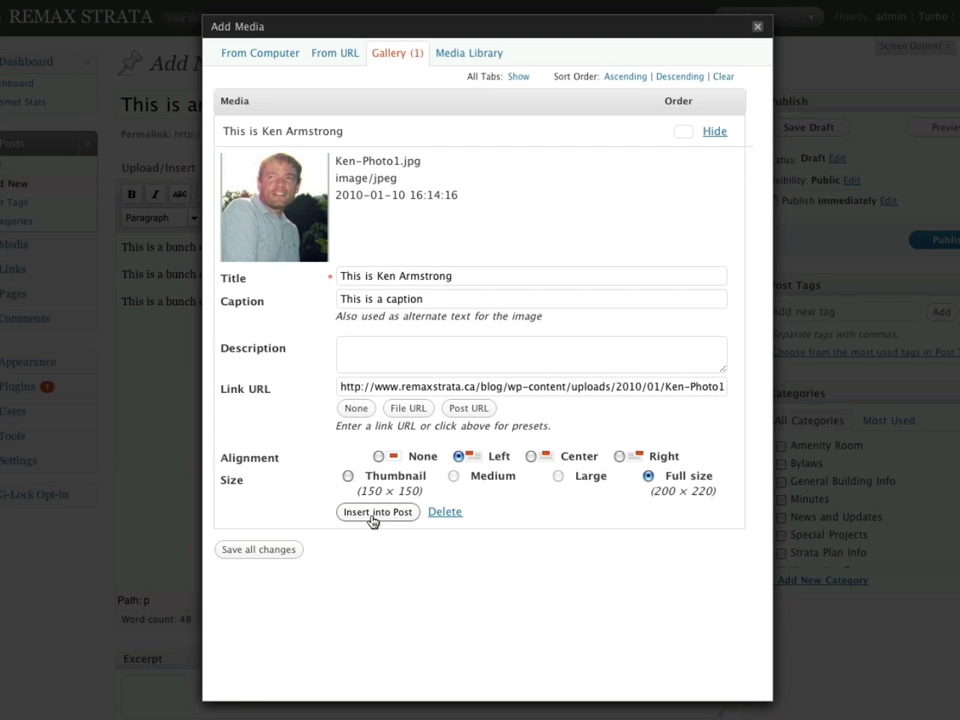
{"action": "left_click", "coordinate": [376, 512]}
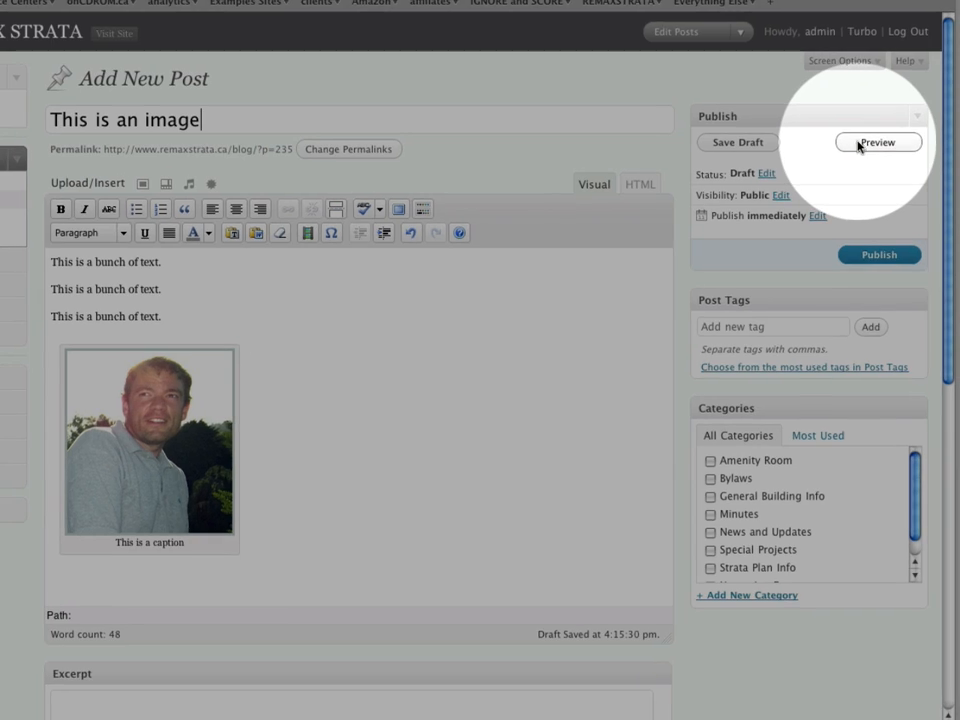
Preview the post, follow the photo's link to Ken-Photo1.jpg, then return to the preview.
{"action": "left_click", "coordinate": [859, 143]}
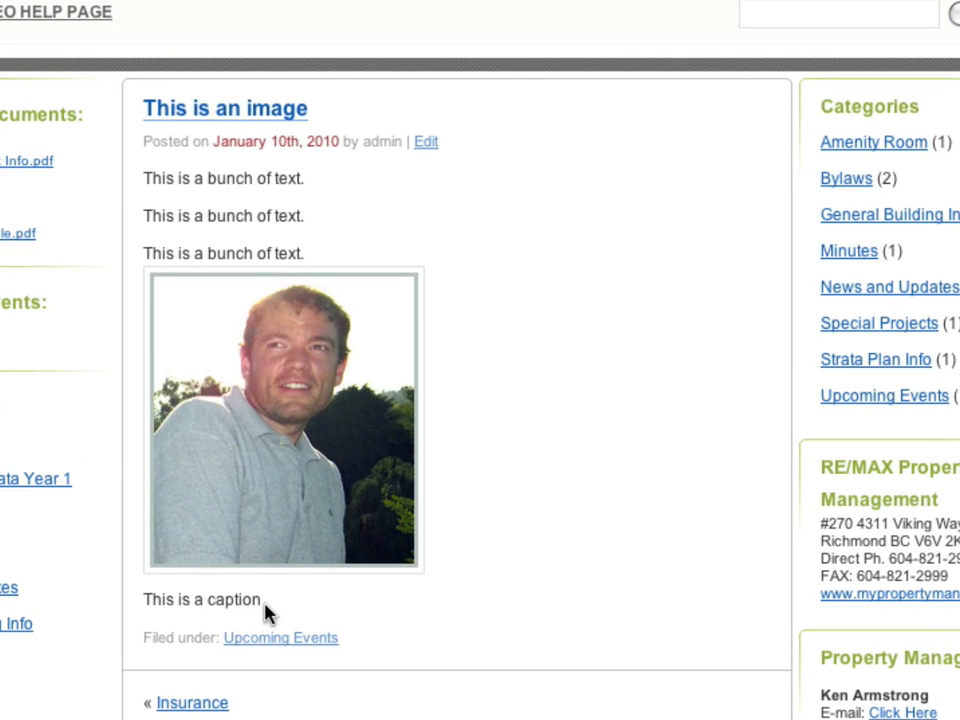
{"action": "left_click_drag", "start_coordinate": [386, 584], "coordinate": [321, 577]}
{"action": "left_click", "coordinate": [348, 614]}
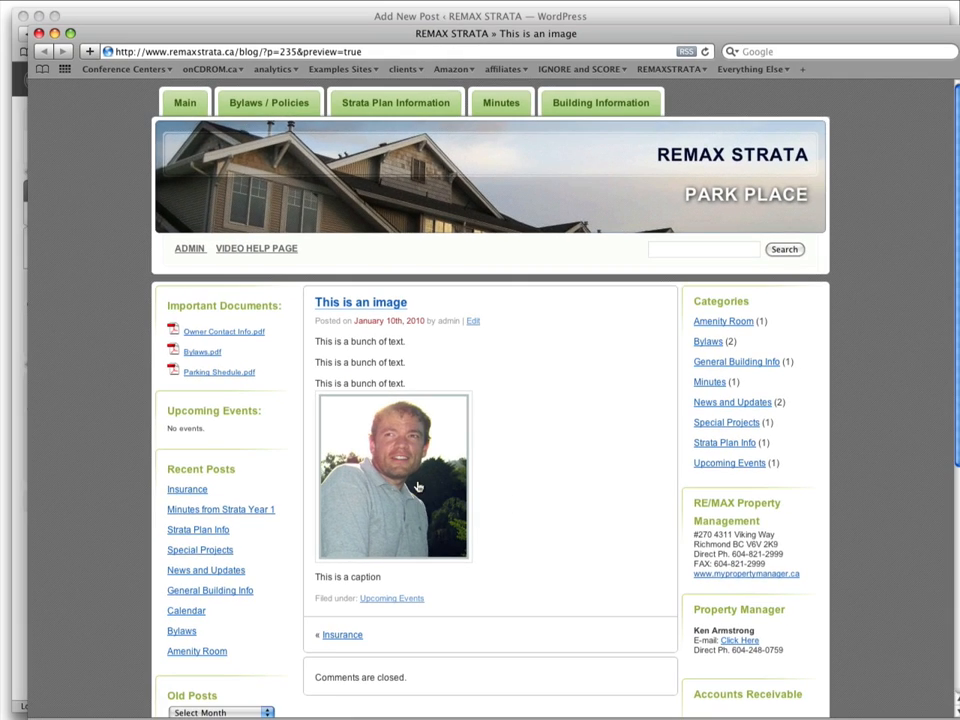
{"action": "left_click", "coordinate": [331, 440]}
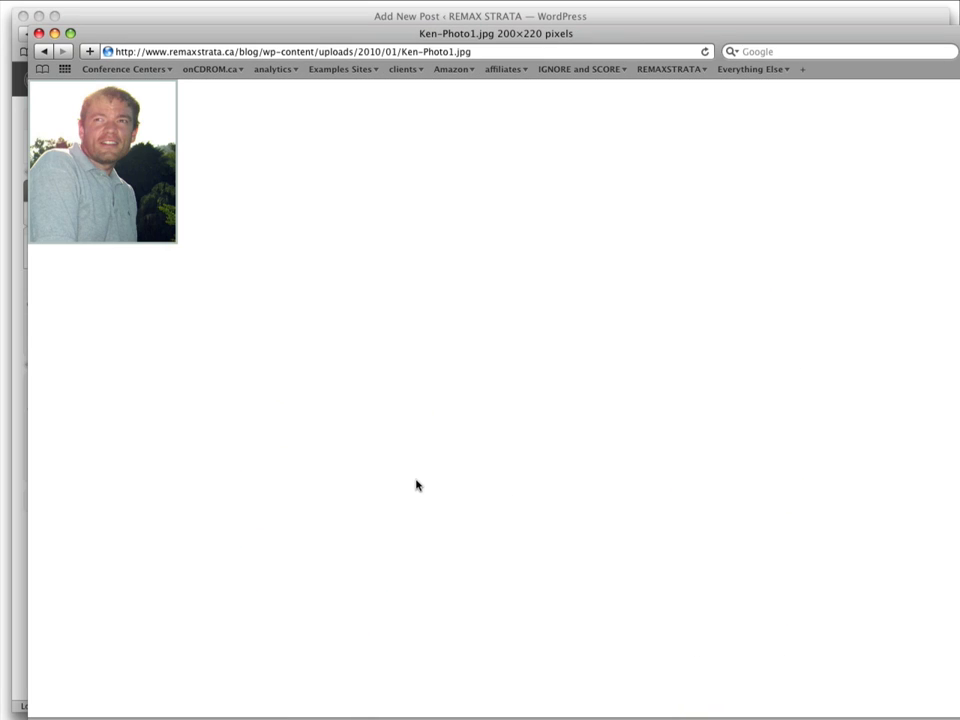
{"action": "left_click", "coordinate": [50, 57]}
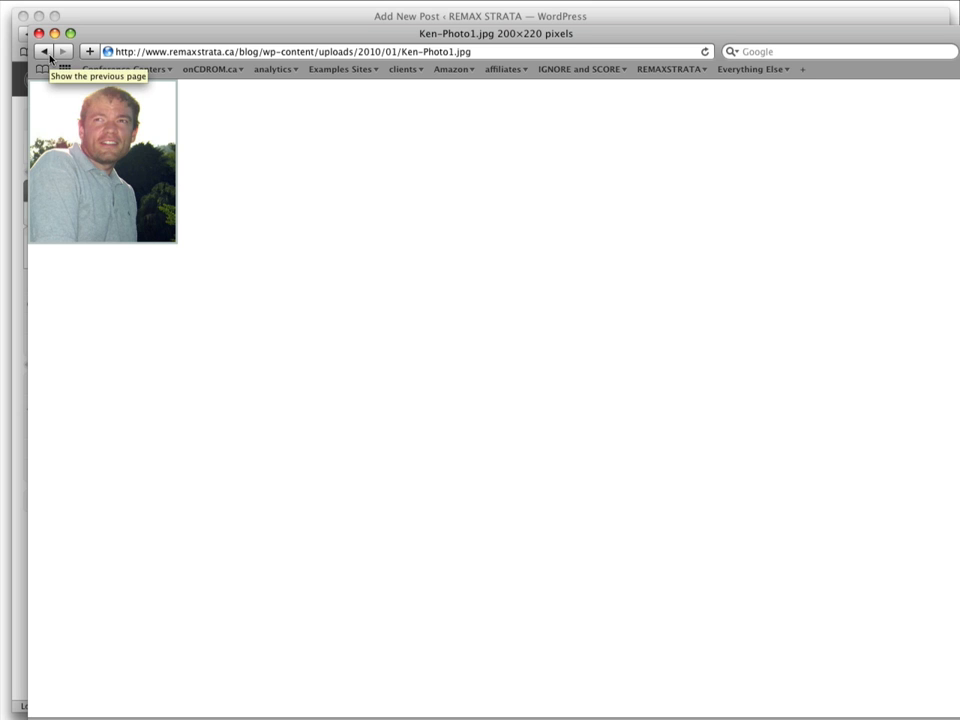
{"action": "left_click", "coordinate": [50, 57]}
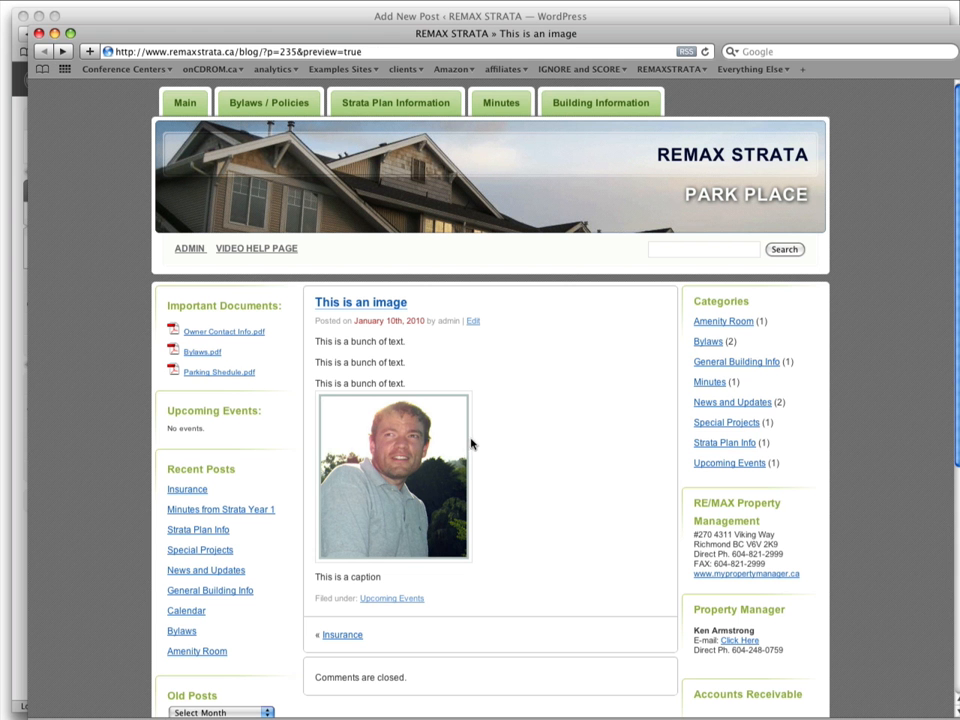